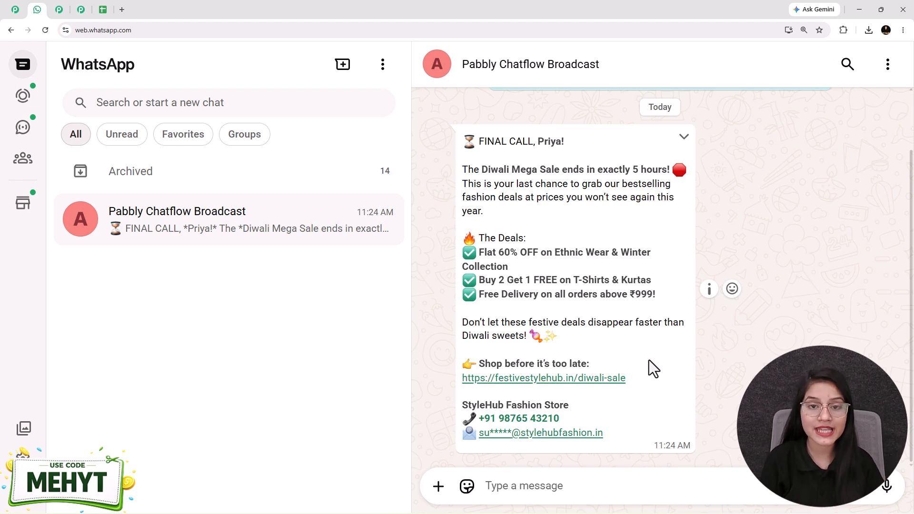
Review the received Diwali sale message, the broadcast list, the My Contacts spreadsheet, the message template and the Pabbly Chatflow homepage
{"action": "left_click_drag", "start_coordinate": [544, 142], "coordinate": [580, 143]}
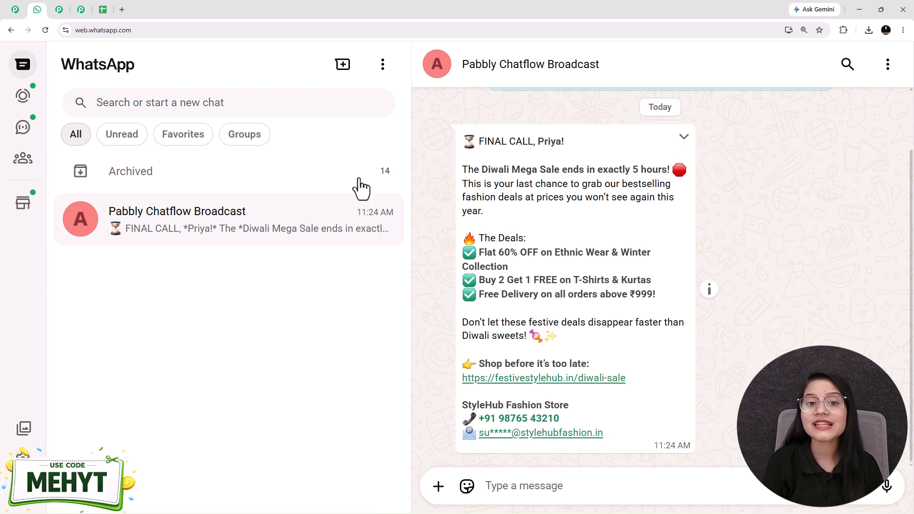
{"action": "left_click", "coordinate": [82, 10]}
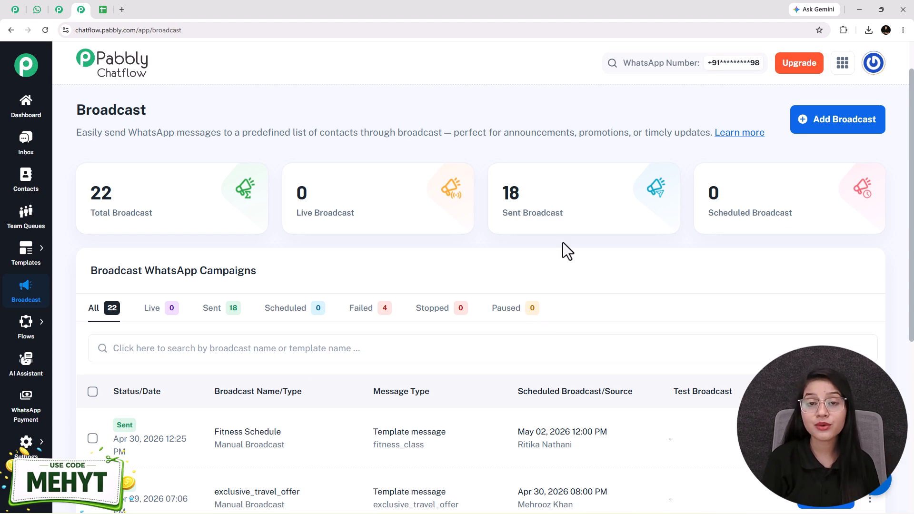
{"action": "left_click", "coordinate": [103, 10]}
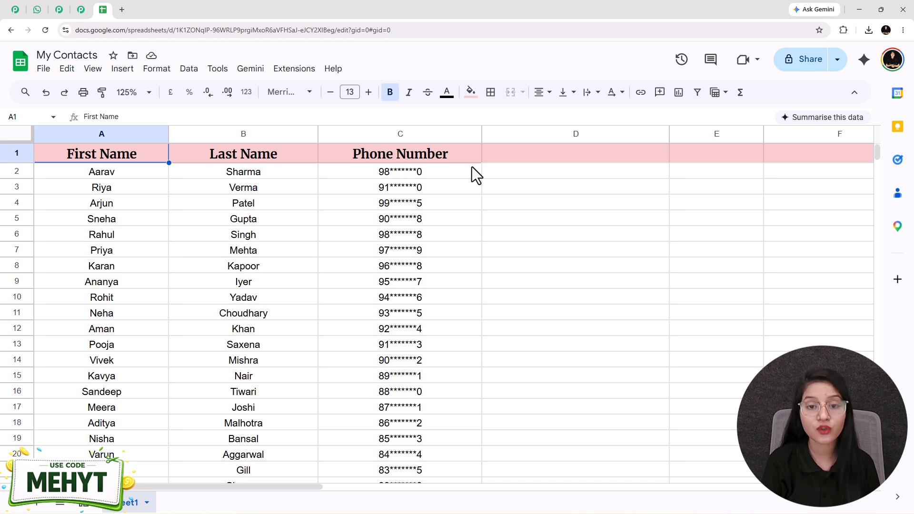
{"action": "left_click", "coordinate": [59, 10]}
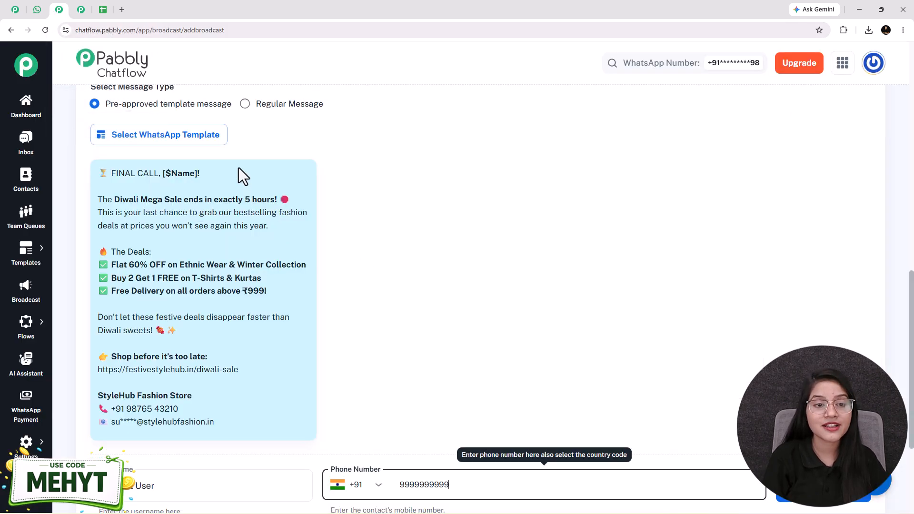
{"action": "left_click_drag", "start_coordinate": [172, 173], "coordinate": [190, 174]}
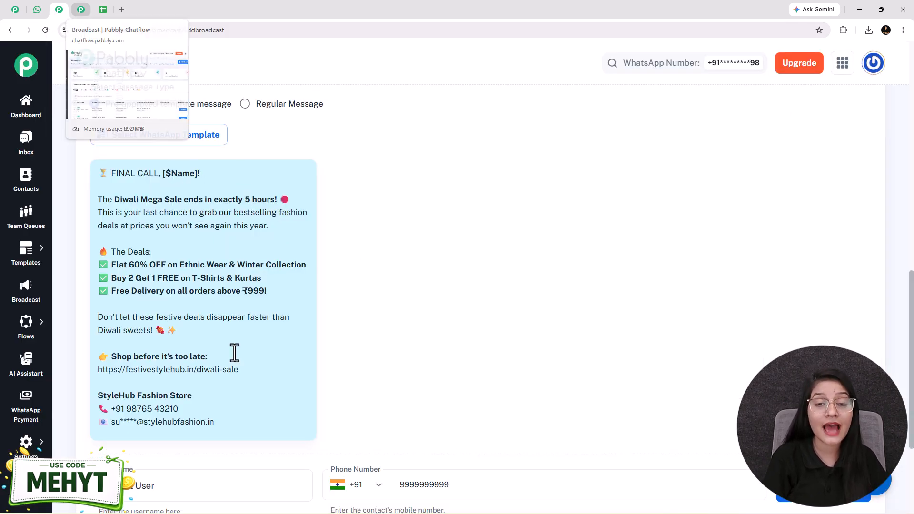
{"action": "left_click", "coordinate": [72, 10]}
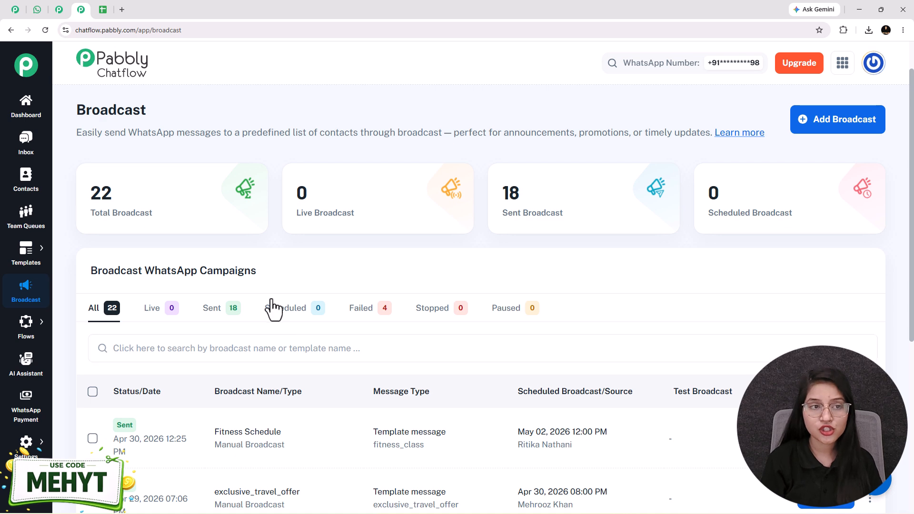
{"action": "left_click", "coordinate": [16, 9]}
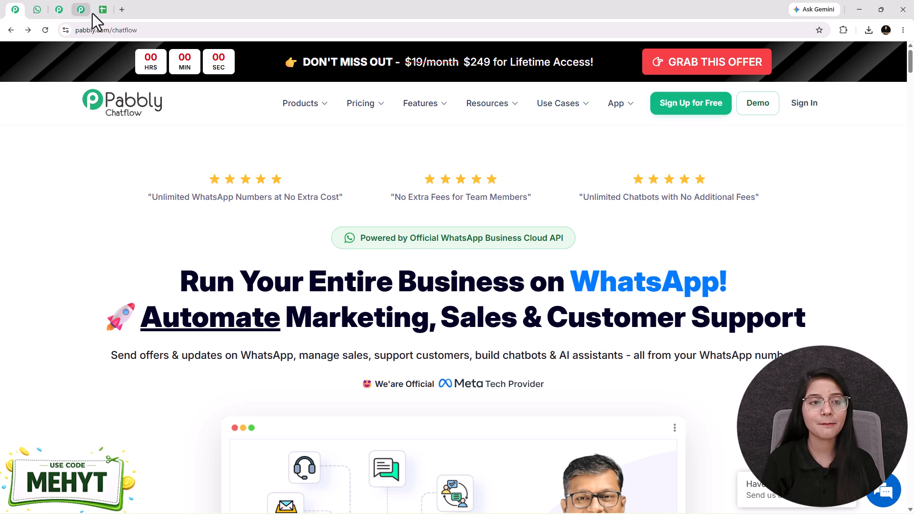
Open pabbly.com/chatflow in a new browser tab
{"action": "left_click", "coordinate": [124, 13]}
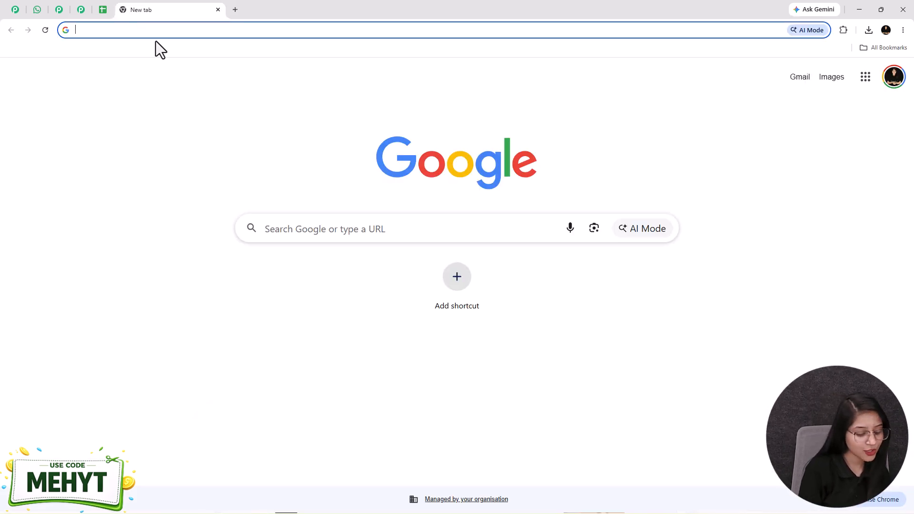
{"action": "type", "text": "pabbly"}
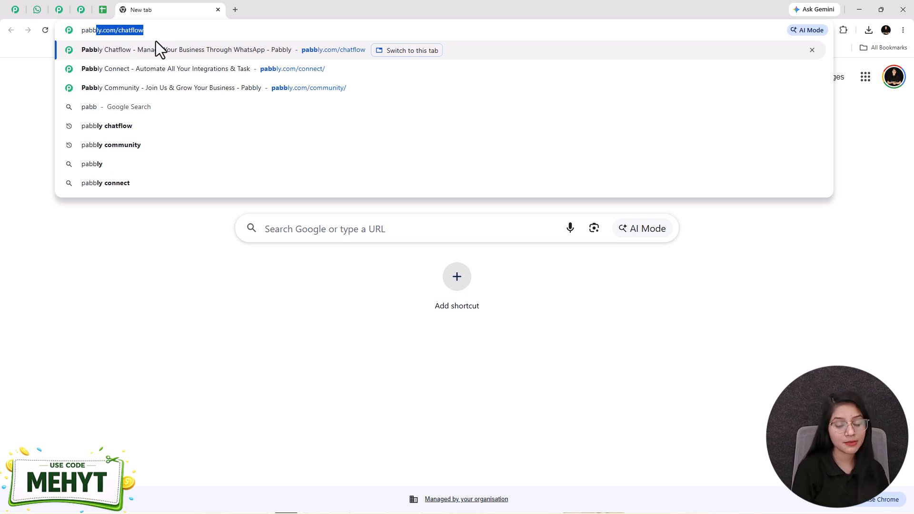
{"action": "key", "text": "Right"}
{"action": "key", "text": "Return"}
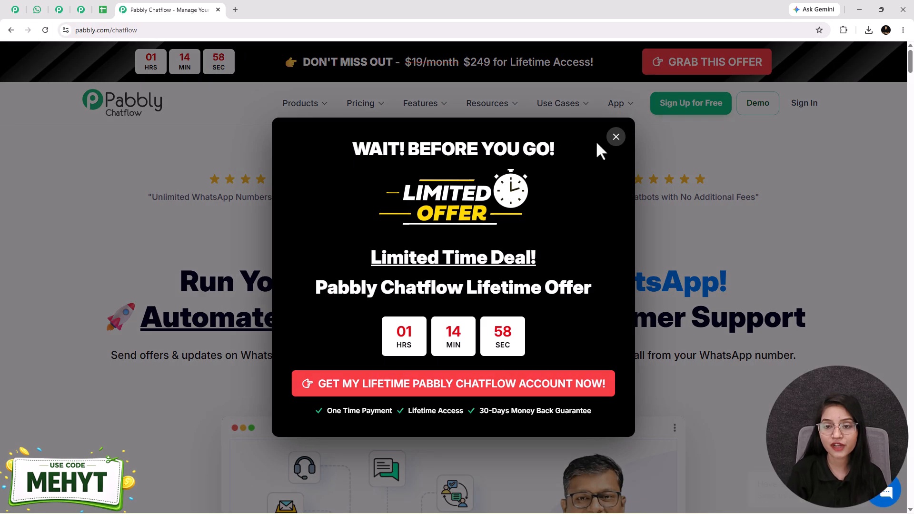
{"action": "left_click", "coordinate": [615, 138]}
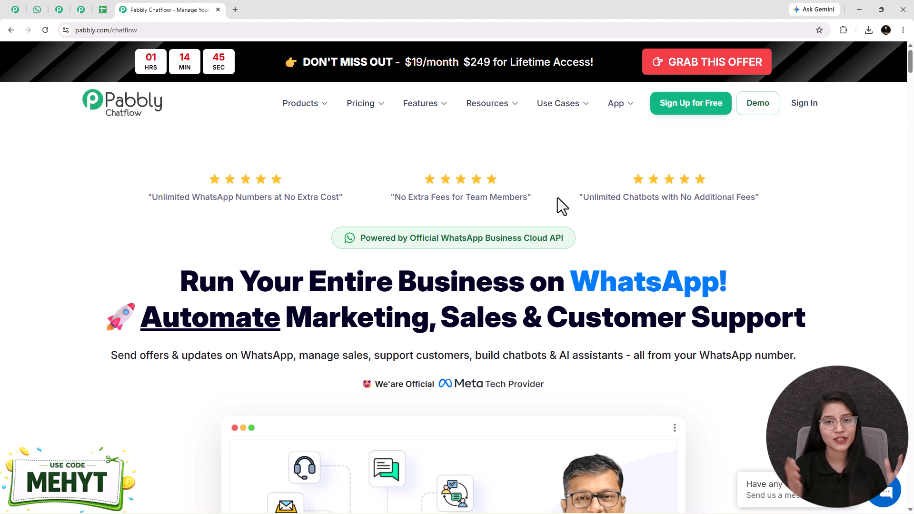
Go to the Chatflow dashboard and start a new broadcast from its Broadcast section
{"action": "left_click", "coordinate": [689, 108]}
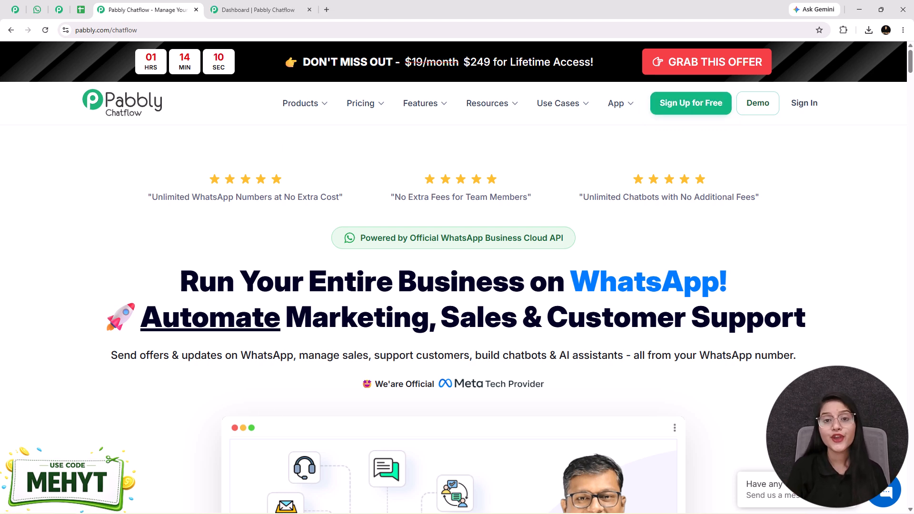
{"action": "left_click", "coordinate": [241, 9]}
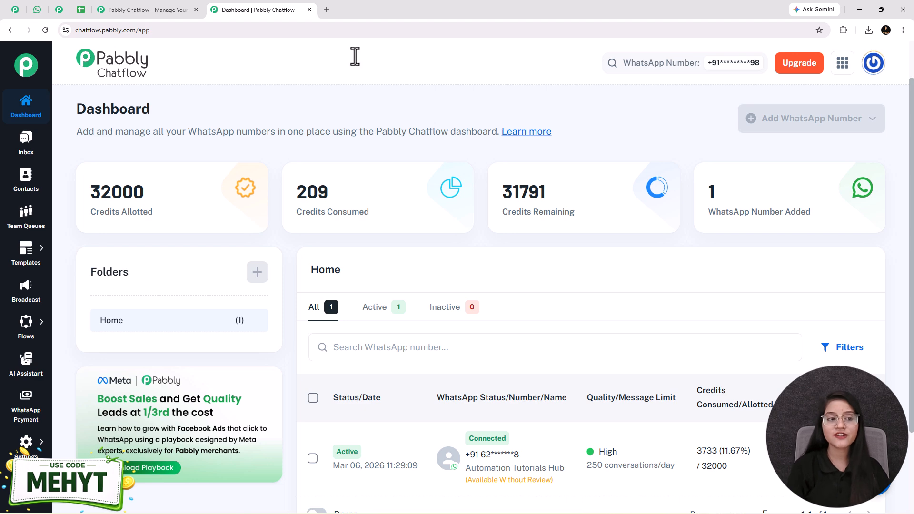
{"action": "left_click", "coordinate": [25, 291]}
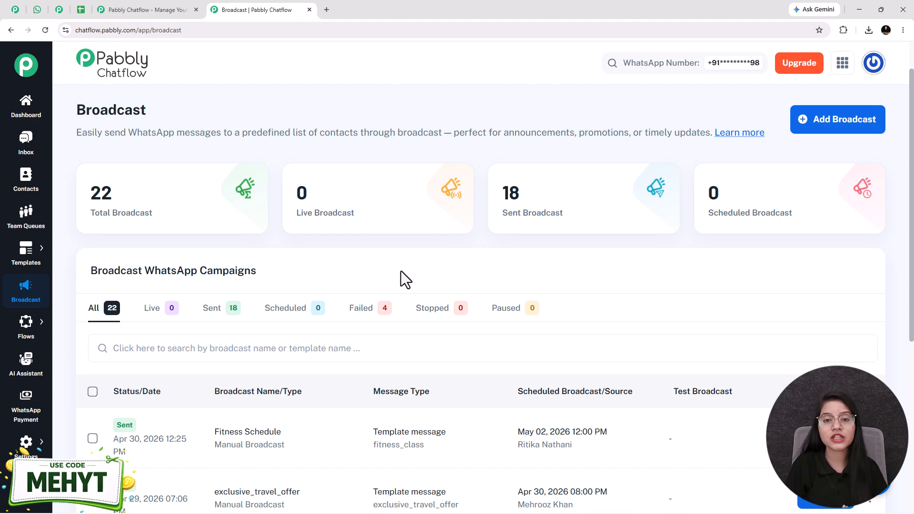
{"action": "left_click", "coordinate": [534, 340]}
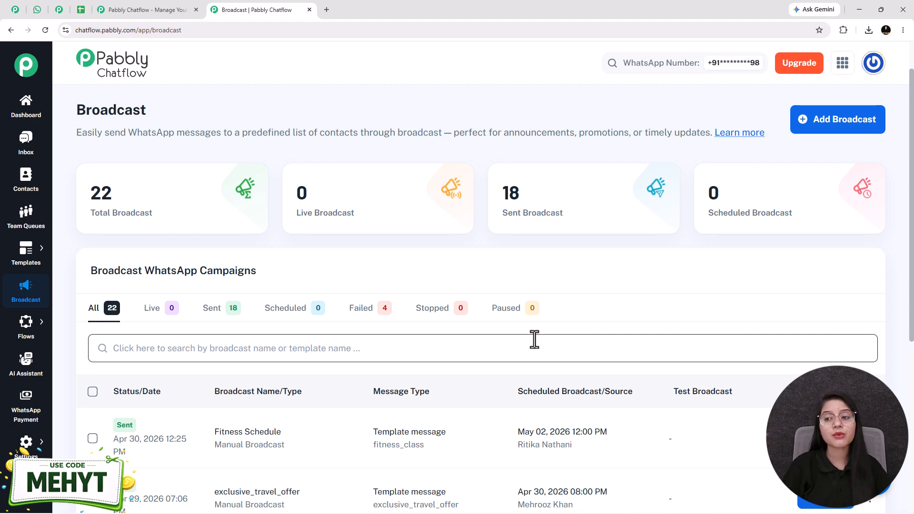
{"action": "left_click", "coordinate": [855, 125]}
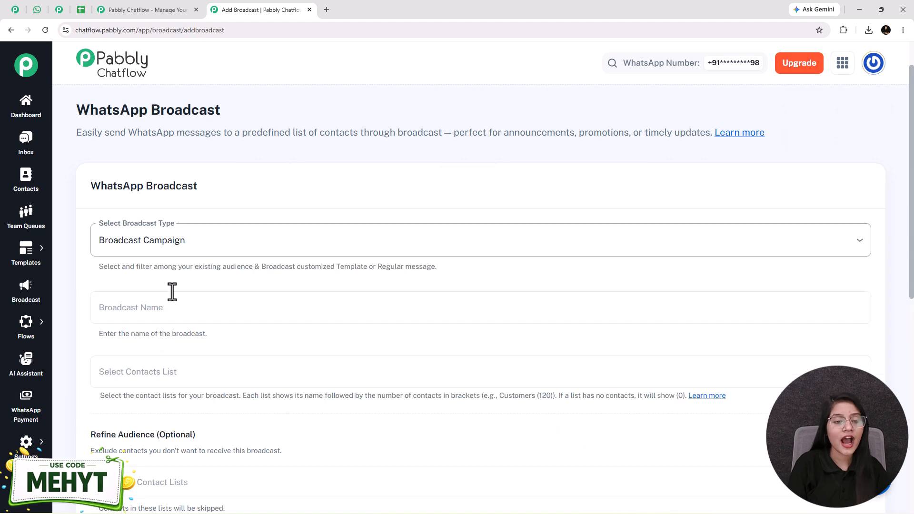
Set the broadcast type to Broadcast Campaign and name the broadcast festival_offer_broadcast
{"action": "left_click", "coordinate": [164, 243]}
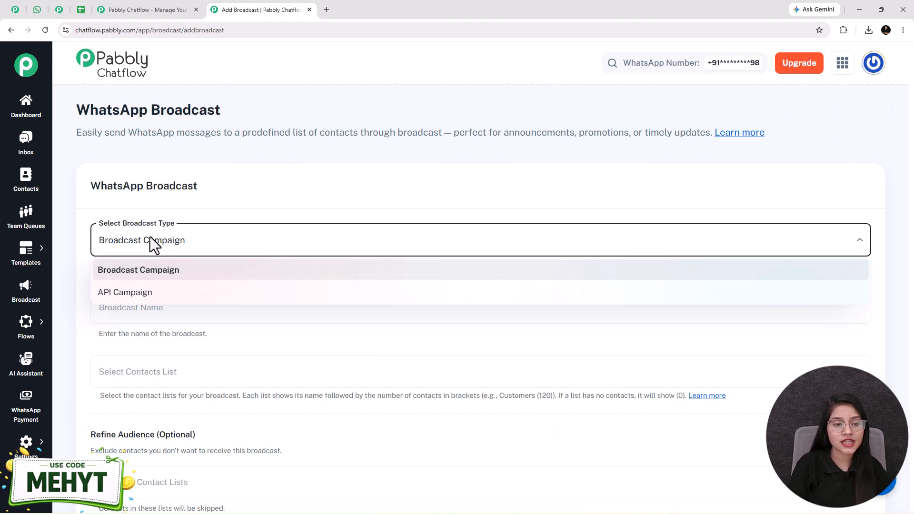
{"action": "left_click", "coordinate": [165, 268]}
{"action": "scroll", "coordinate": [190, 268], "scroll_direction": "down", "scroll_amount": 1}
{"action": "scroll", "coordinate": [191, 269], "scroll_direction": "down", "scroll_amount": 1}
{"action": "left_click", "coordinate": [154, 214]}
{"action": "type", "text": "festival_offer_broadcast"}
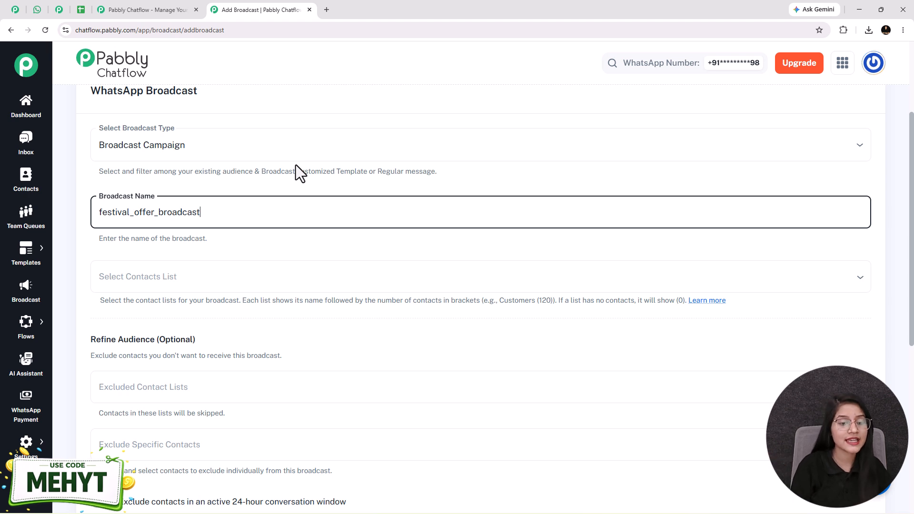
Choose "new list" as the contact list for the broadcast
{"action": "left_click", "coordinate": [180, 284]}
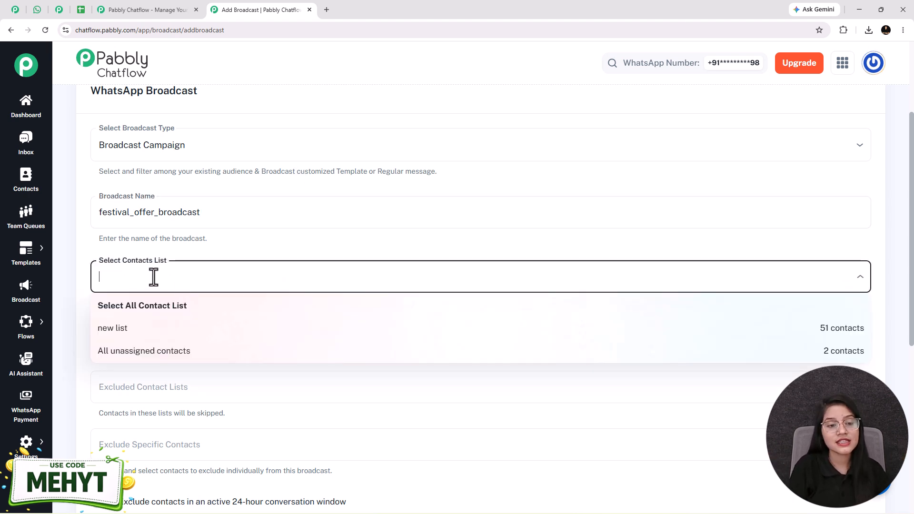
{"action": "left_click", "coordinate": [125, 333]}
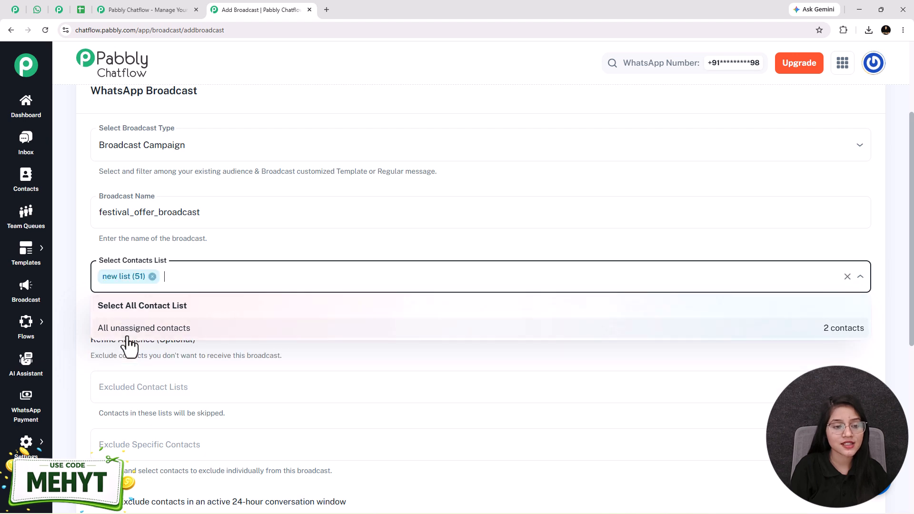
{"action": "left_click", "coordinate": [212, 248]}
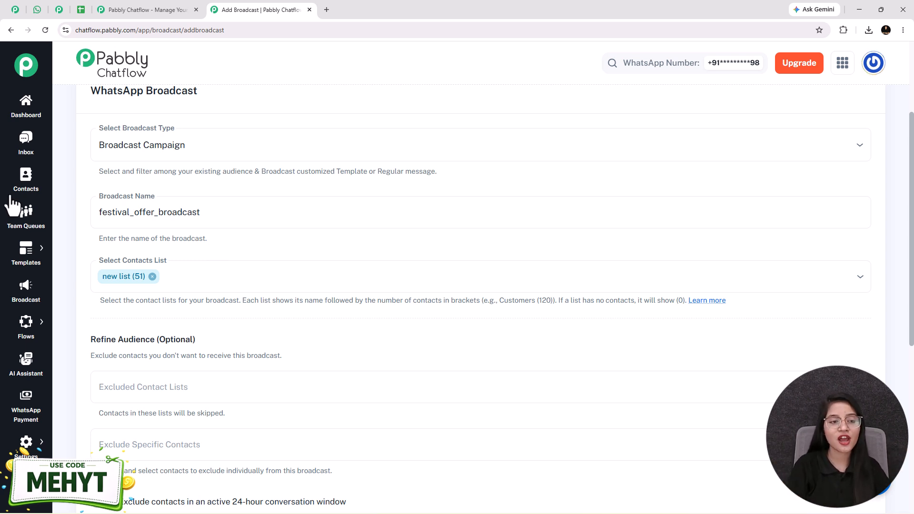
Open Contacts in a separate tab and bring up the form for adding bulk contacts
{"action": "right_click", "coordinate": [42, 185]}
{"action": "left_click", "coordinate": [47, 193]}
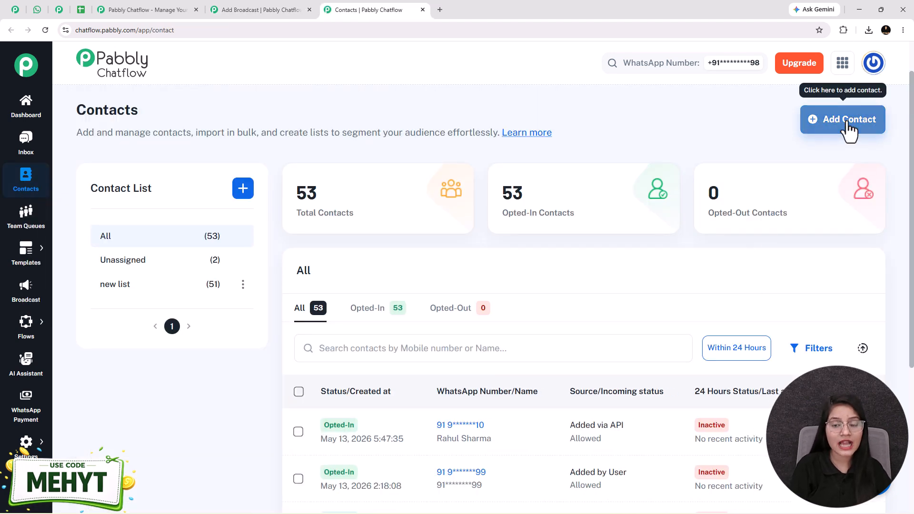
{"action": "left_click", "coordinate": [833, 128]}
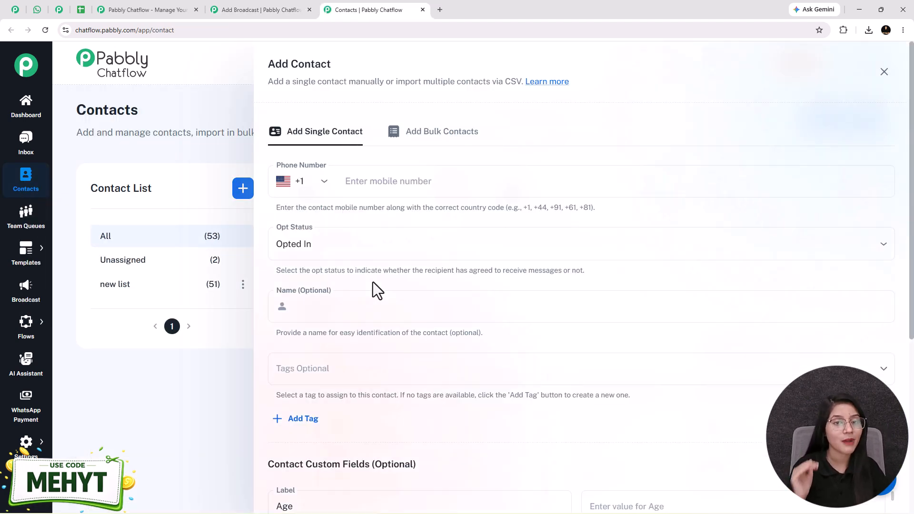
{"action": "left_click", "coordinate": [391, 135]}
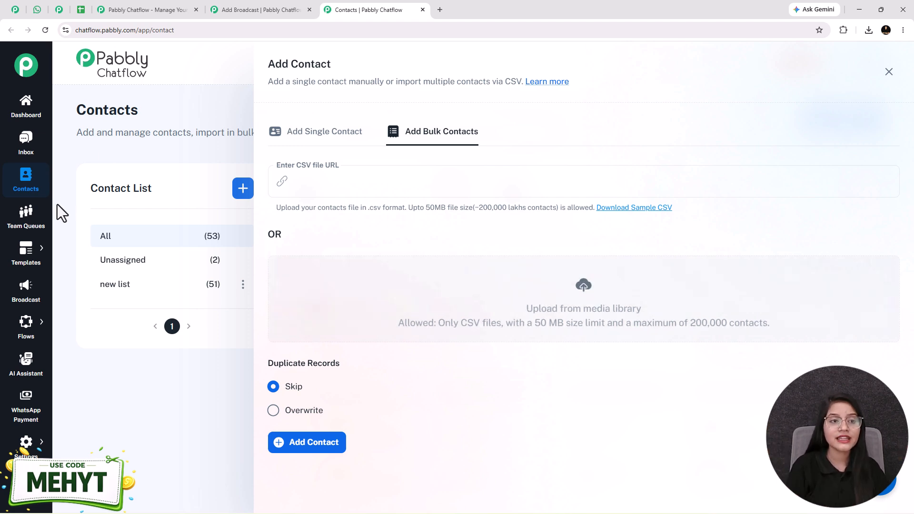
Download the My Contacts spreadsheet from Google Sheets as a comma-separated values (.csv) file
{"action": "left_click", "coordinate": [80, 10]}
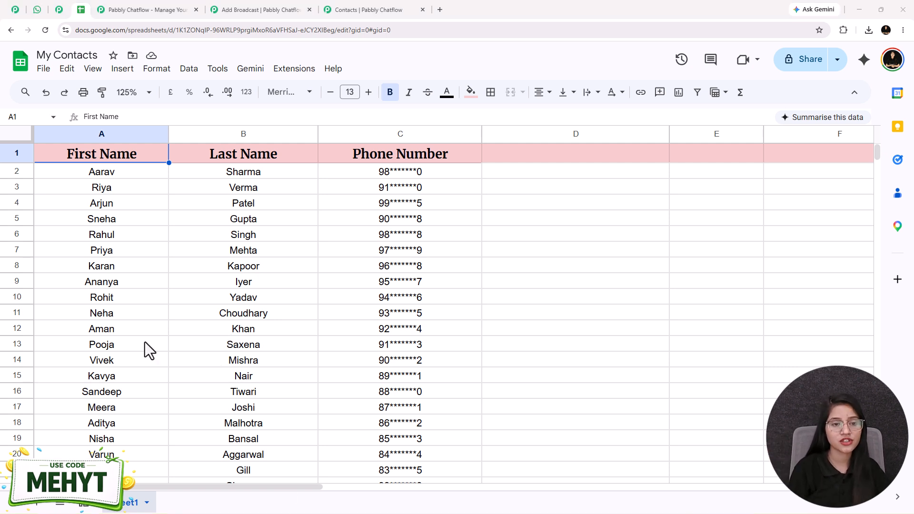
{"action": "left_click", "coordinate": [43, 69]}
{"action": "mouse_move", "coordinate": [145, 215]}
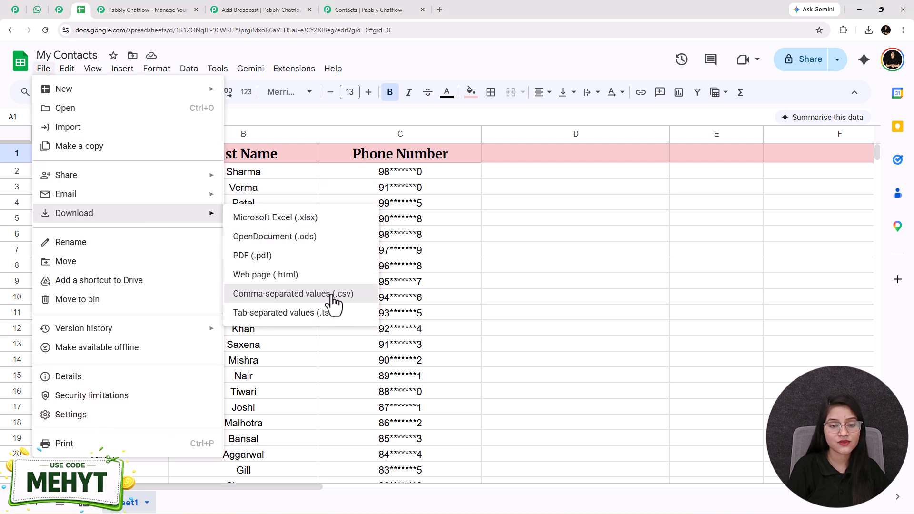
{"action": "left_click", "coordinate": [303, 294]}
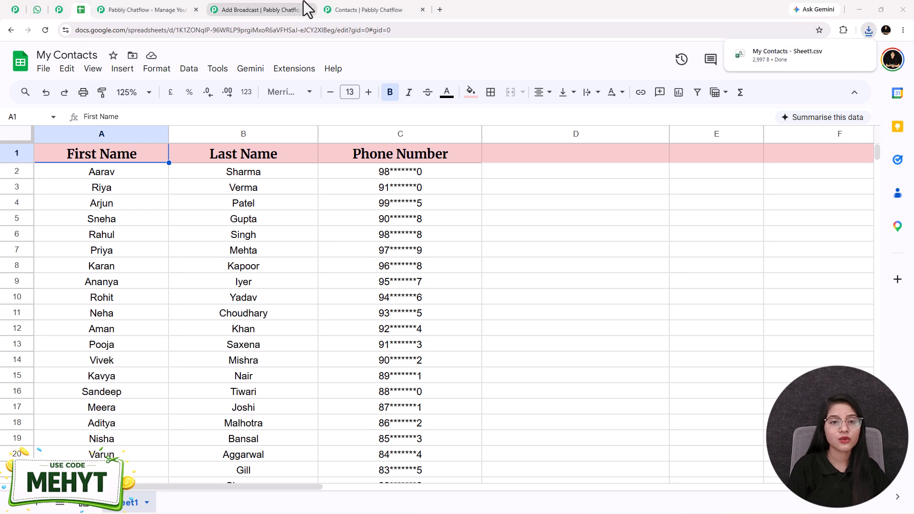
Return to Chatflow's bulk contact form and upload My Contacts - Sheet1.csv to the media library
{"action": "left_click", "coordinate": [364, 10]}
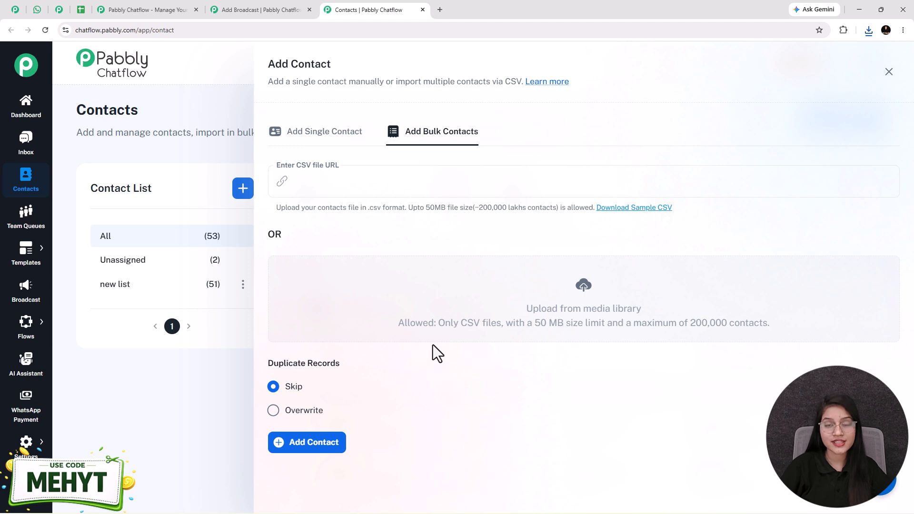
{"action": "left_click", "coordinate": [112, 2]}
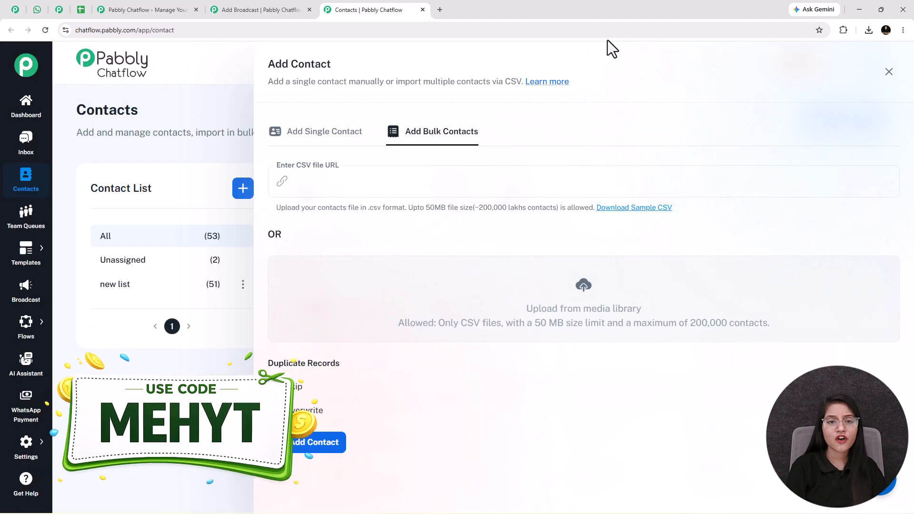
{"action": "left_click", "coordinate": [581, 286]}
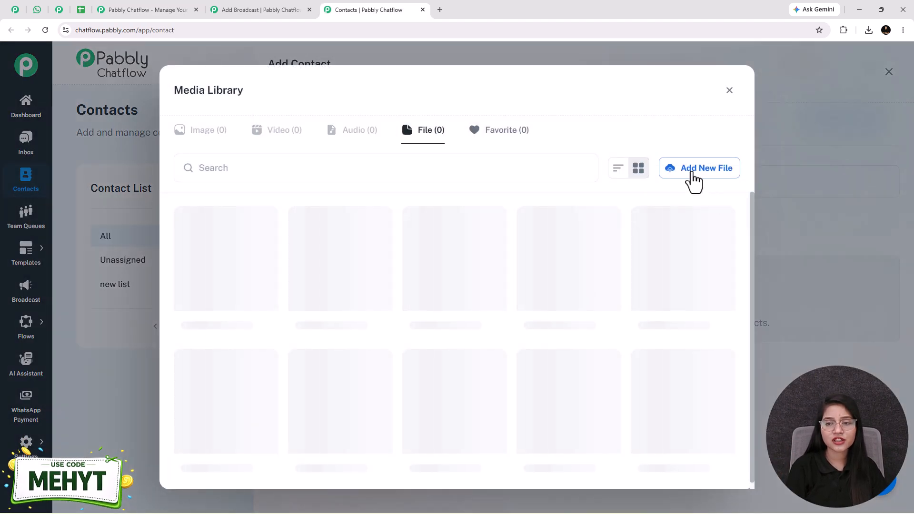
{"action": "left_click", "coordinate": [692, 181]}
{"action": "left_click", "coordinate": [868, 30]}
{"action": "left_click_drag", "start_coordinate": [808, 77], "coordinate": [573, 247]}
{"action": "left_click", "coordinate": [862, 51]}
{"action": "left_click", "coordinate": [521, 348]}
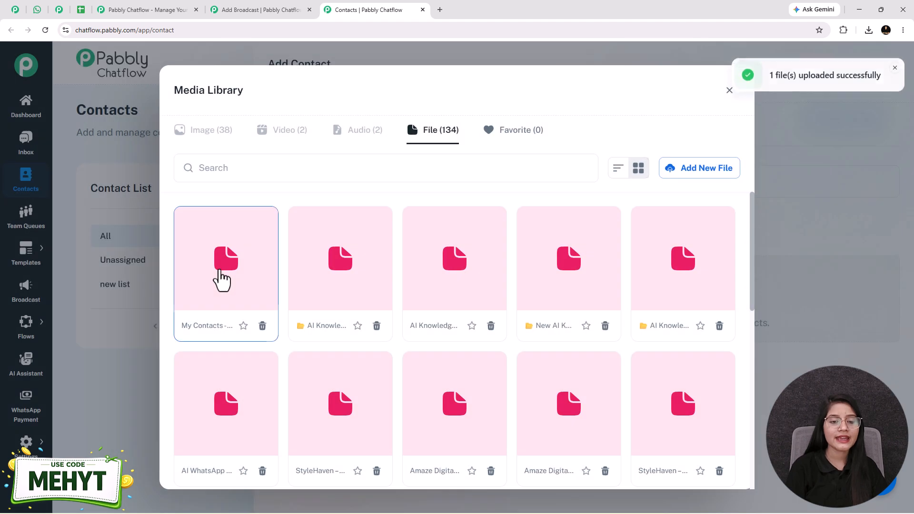
Pick the uploaded CSV as the bulk contact source, then close the Add Contact form without adding the contacts
{"action": "left_click", "coordinate": [221, 278]}
{"action": "left_click", "coordinate": [718, 170]}
{"action": "middle_click", "coordinate": [718, 167]}
{"action": "middle_click", "coordinate": [703, 459]}
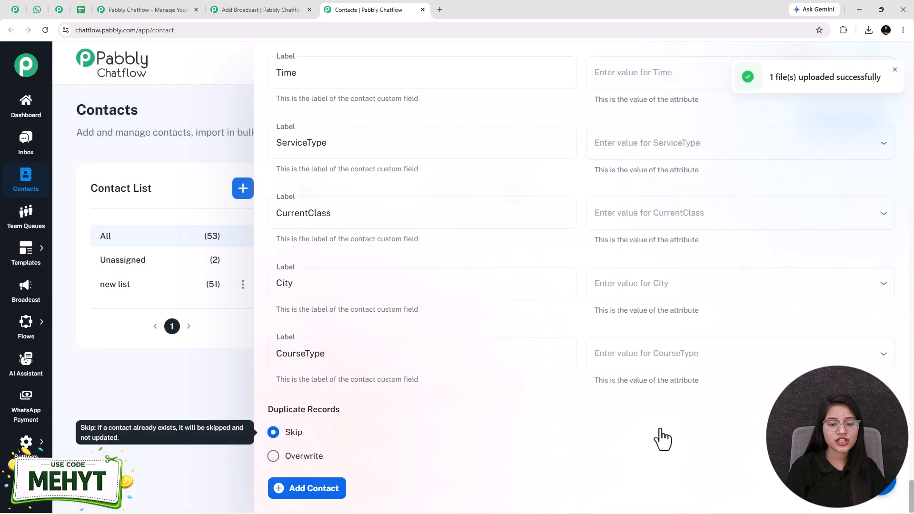
{"action": "left_click", "coordinate": [214, 194]}
{"action": "left_click", "coordinate": [889, 70]}
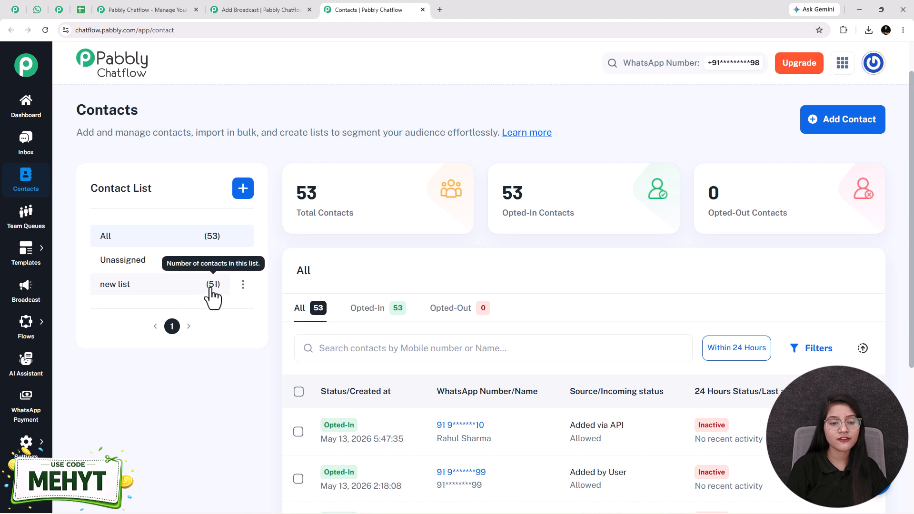
Return to the broadcast form and examine the optional Refine Audience settings for excluding contacts
{"action": "left_click", "coordinate": [224, 10]}
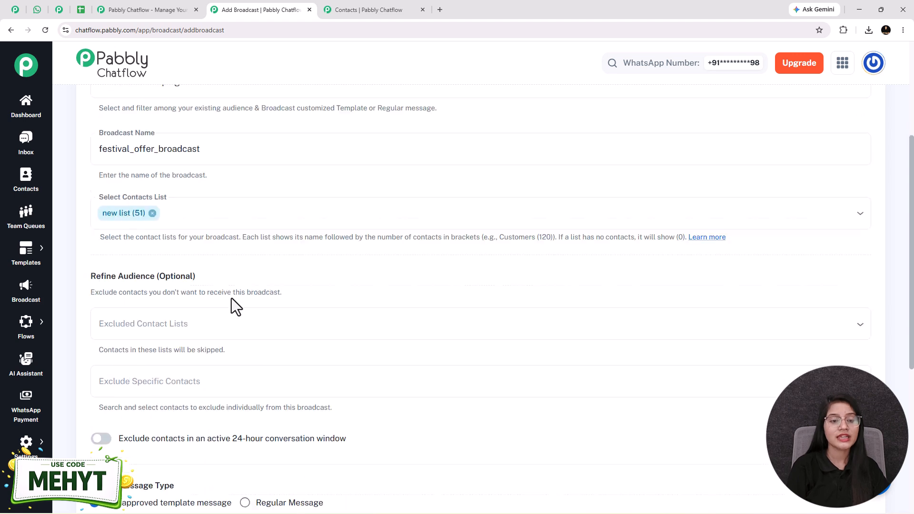
{"action": "scroll", "coordinate": [231, 296], "scroll_direction": "down", "scroll_amount": 2}
{"action": "left_click_drag", "start_coordinate": [90, 197], "coordinate": [196, 199]}
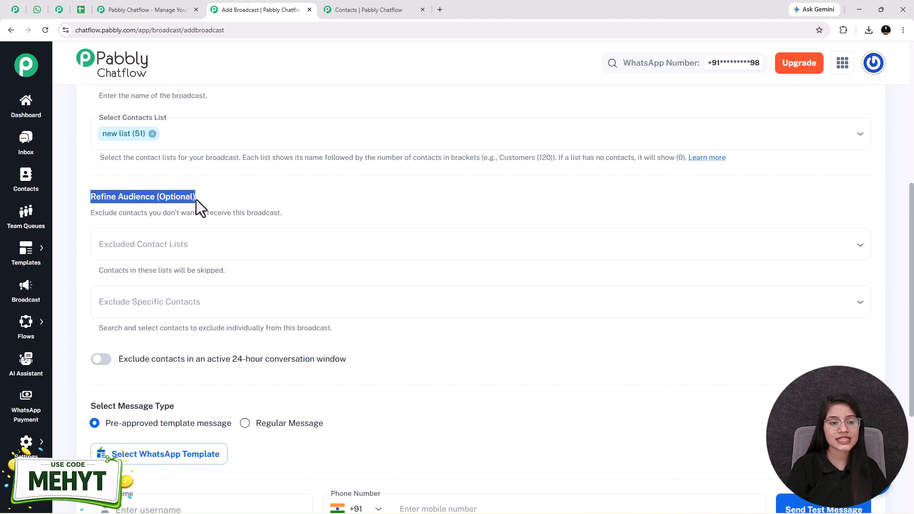
{"action": "left_click", "coordinate": [232, 202]}
{"action": "scroll", "coordinate": [232, 204], "scroll_direction": "down", "scroll_amount": 1}
{"action": "scroll", "coordinate": [232, 204], "scroll_direction": "up", "scroll_amount": 1}
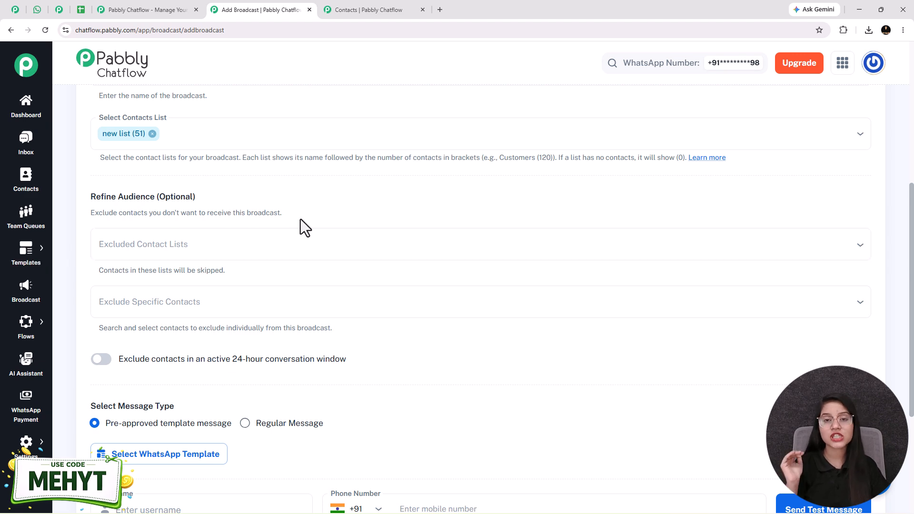
Examine the Excluded Contact Lists, Exclude Specific Contacts and active 24-hour conversation exclusion options without choosing any
{"action": "left_click", "coordinate": [160, 251]}
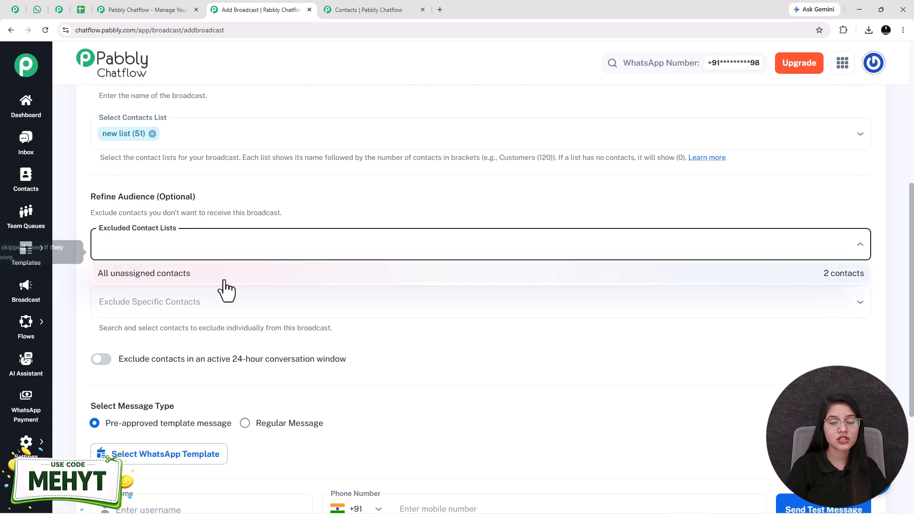
{"action": "left_click", "coordinate": [203, 206]}
{"action": "scroll", "coordinate": [204, 209], "scroll_direction": "down", "scroll_amount": 1}
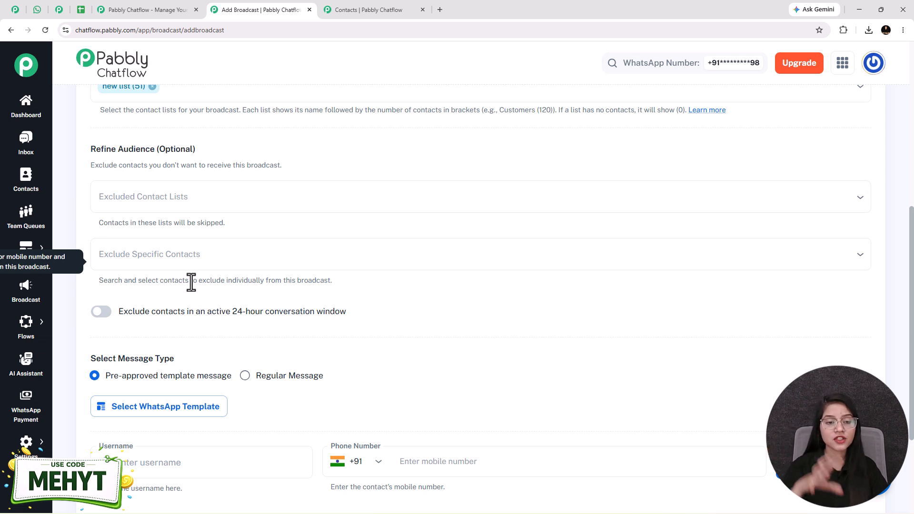
{"action": "left_click", "coordinate": [155, 266]}
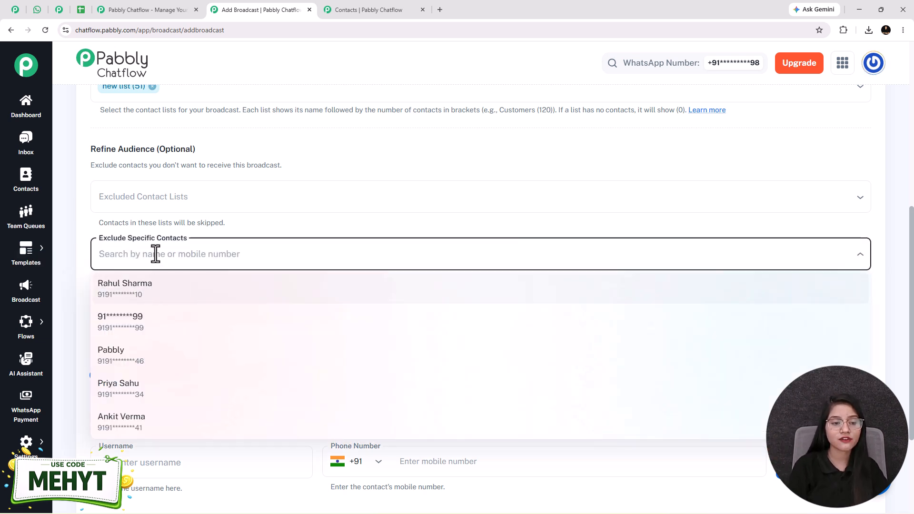
{"action": "left_click", "coordinate": [80, 233]}
{"action": "scroll", "coordinate": [128, 247], "scroll_direction": "up", "scroll_amount": 1}
{"action": "scroll", "coordinate": [143, 305], "scroll_direction": "down", "scroll_amount": 3}
{"action": "scroll", "coordinate": [119, 286], "scroll_direction": "up", "scroll_amount": 1}
{"action": "mouse_move", "coordinate": [107, 281]}
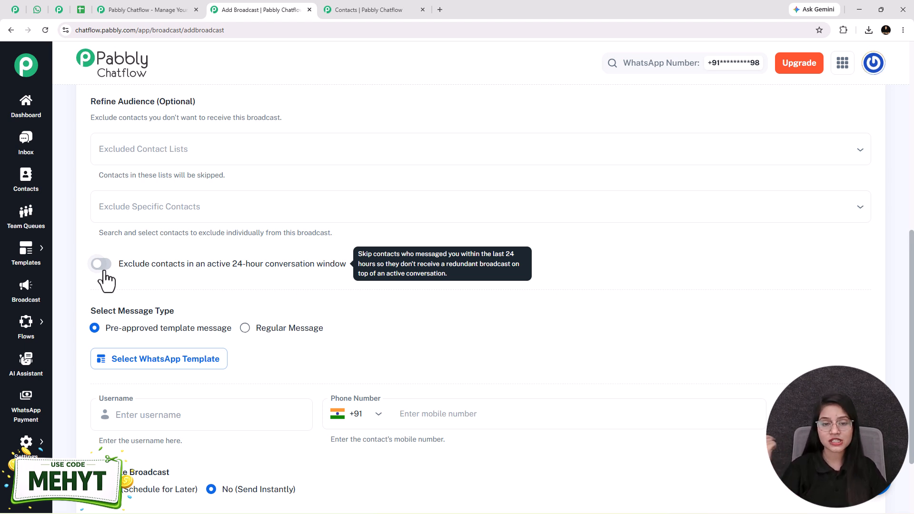
Try the Regular Message type with a Text message, then clear the draft and restore the pre-approved template message type
{"action": "scroll", "coordinate": [139, 201], "scroll_direction": "down", "scroll_amount": 3}
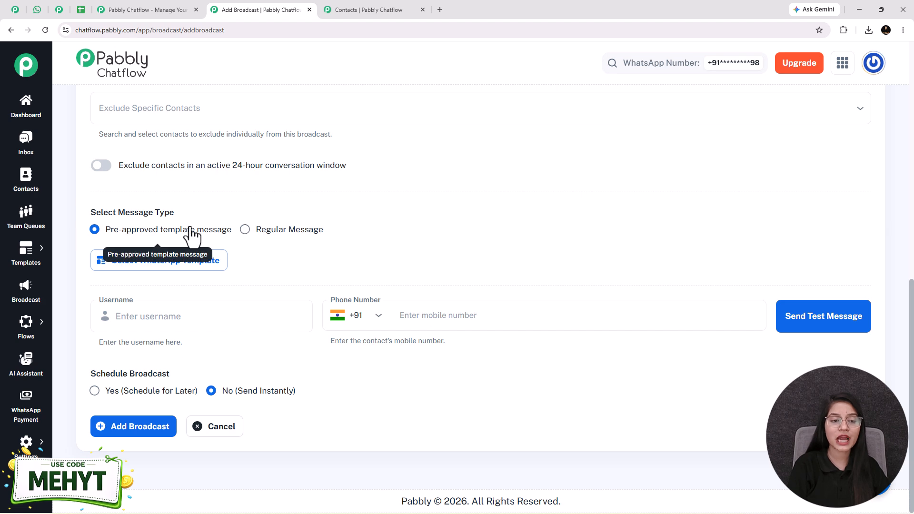
{"action": "left_click", "coordinate": [251, 232]}
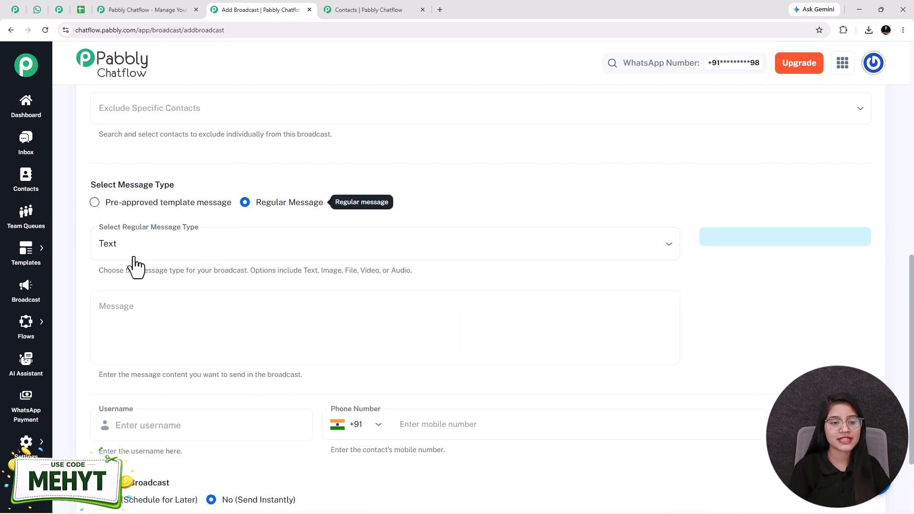
{"action": "left_click", "coordinate": [156, 251]}
{"action": "left_click", "coordinate": [106, 272]}
{"action": "left_click", "coordinate": [175, 322]}
{"action": "type", "text": "final"}
{"action": "key", "text": "BackSpace"}
{"action": "key", "text": "BackSpace"}
{"action": "key", "text": "BackSpace"}
{"action": "key", "text": "BackSpace"}
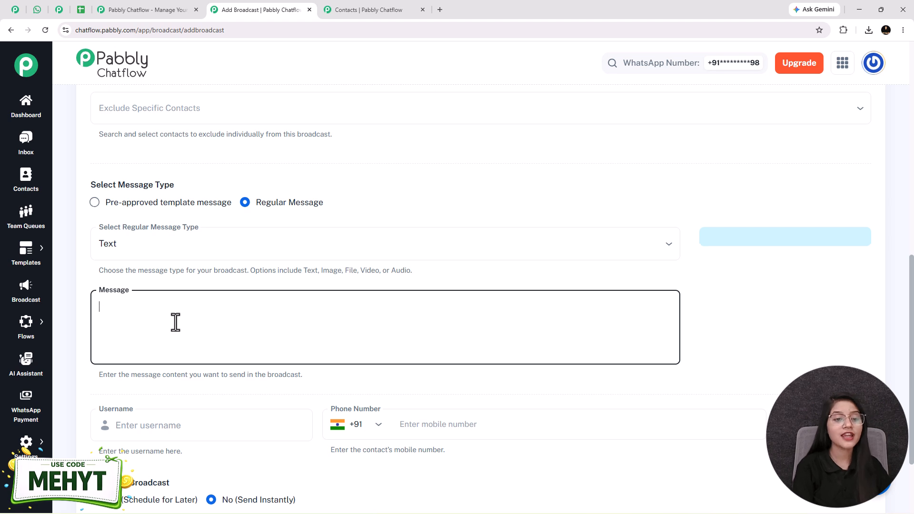
{"action": "left_click", "coordinate": [94, 203]}
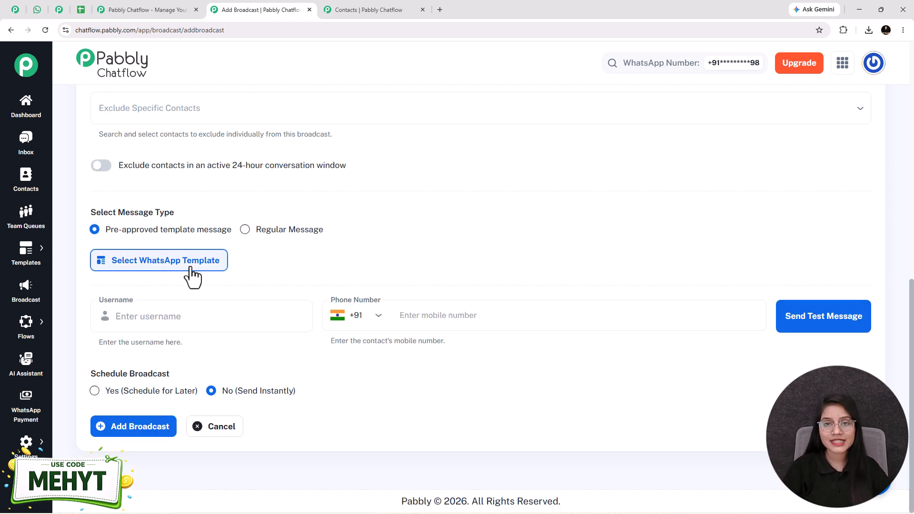
Choose festival_offer_template from the approved WhatsApp templates as the broadcast message
{"action": "left_click", "coordinate": [142, 257]}
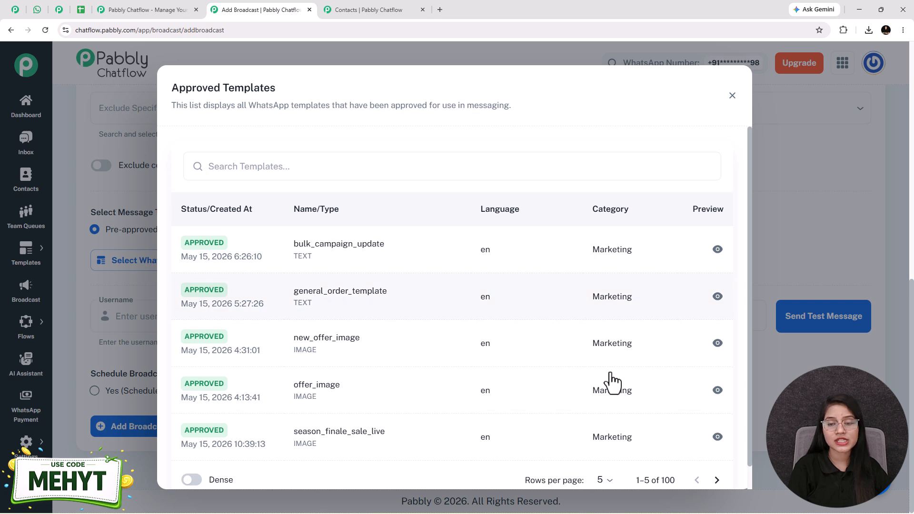
{"action": "scroll", "coordinate": [595, 362], "scroll_direction": "down", "scroll_amount": 1}
{"action": "left_click", "coordinate": [716, 456]}
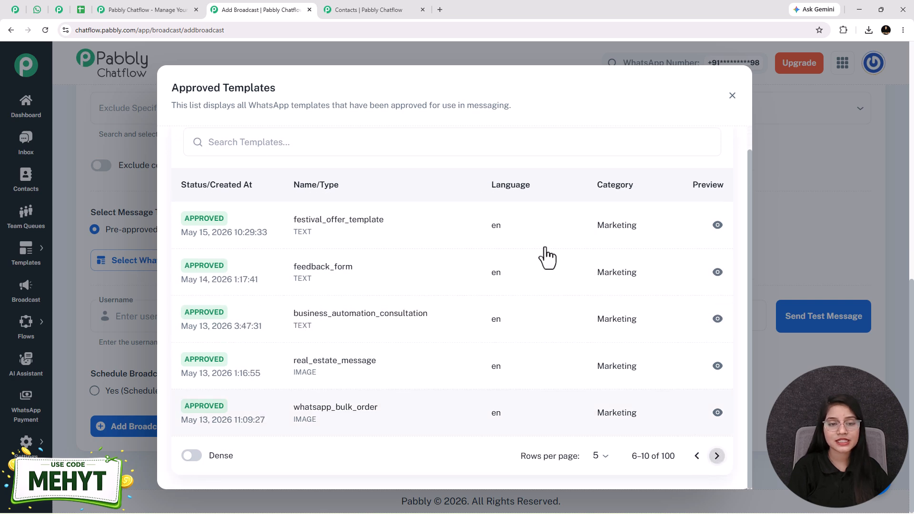
{"action": "left_click", "coordinate": [341, 234]}
{"action": "scroll", "coordinate": [677, 259], "scroll_direction": "down", "scroll_amount": 1}
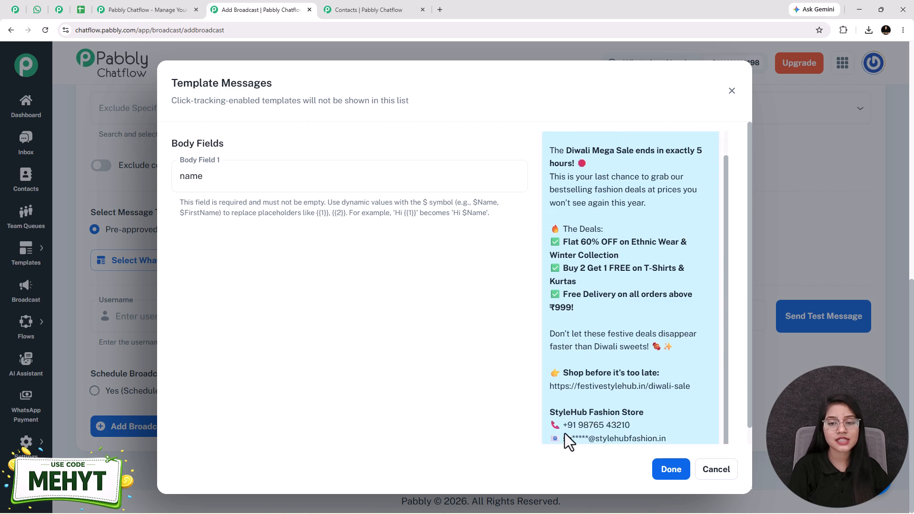
Set Body Field 1 of the template to the dynamic value $Name and apply the template to the broadcast
{"action": "scroll", "coordinate": [705, 157], "scroll_direction": "up", "scroll_amount": 1}
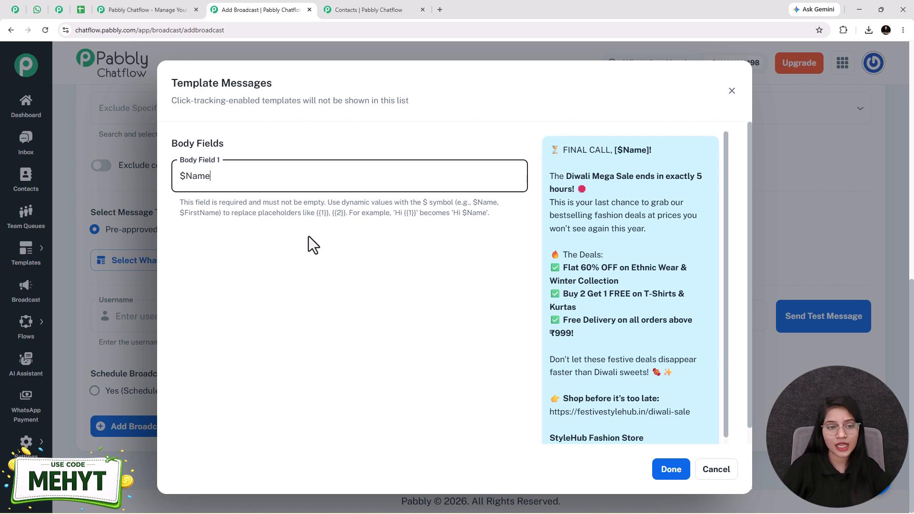
{"action": "left_click_drag", "start_coordinate": [218, 178], "coordinate": [185, 176]}
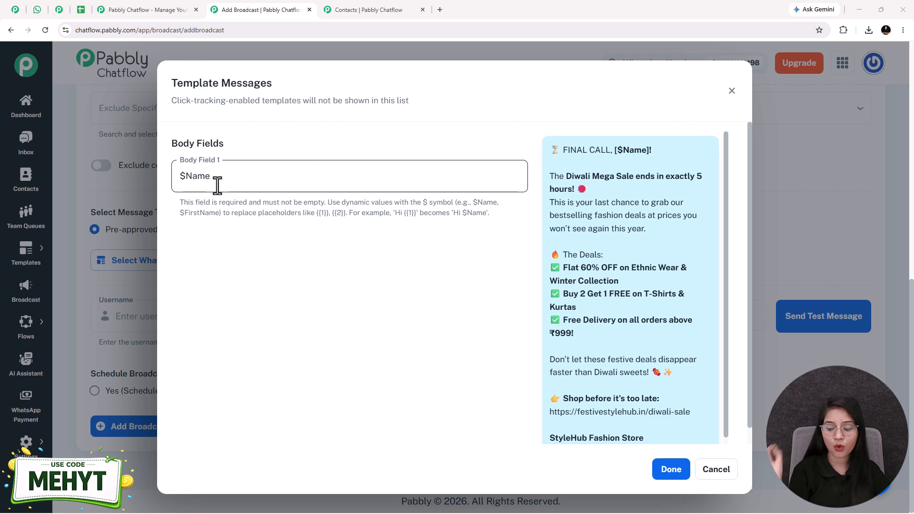
{"action": "scroll", "coordinate": [510, 271], "scroll_direction": "down", "scroll_amount": 1}
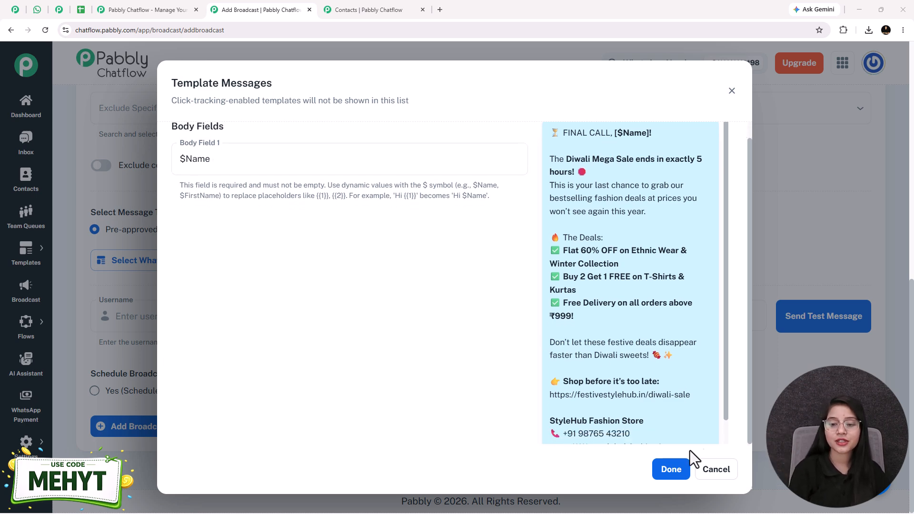
{"action": "left_click", "coordinate": [668, 477]}
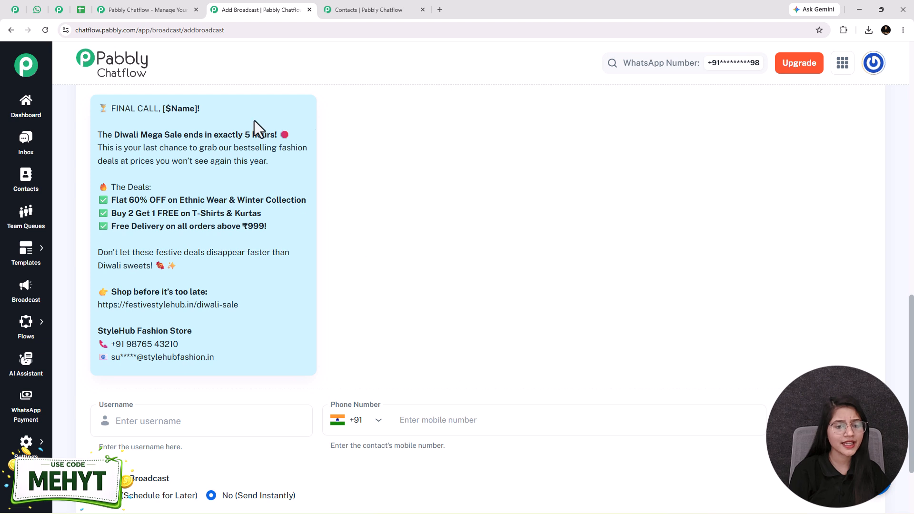
Send a test message with the username Test User to the recipient's mobile number
{"action": "left_click", "coordinate": [186, 421]}
{"action": "type", "text": "Test User"}
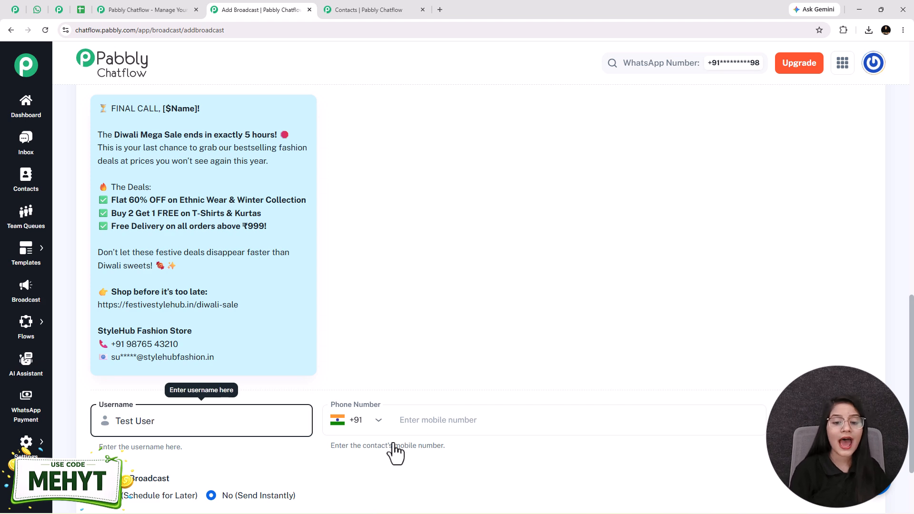
{"action": "left_click", "coordinate": [431, 421]}
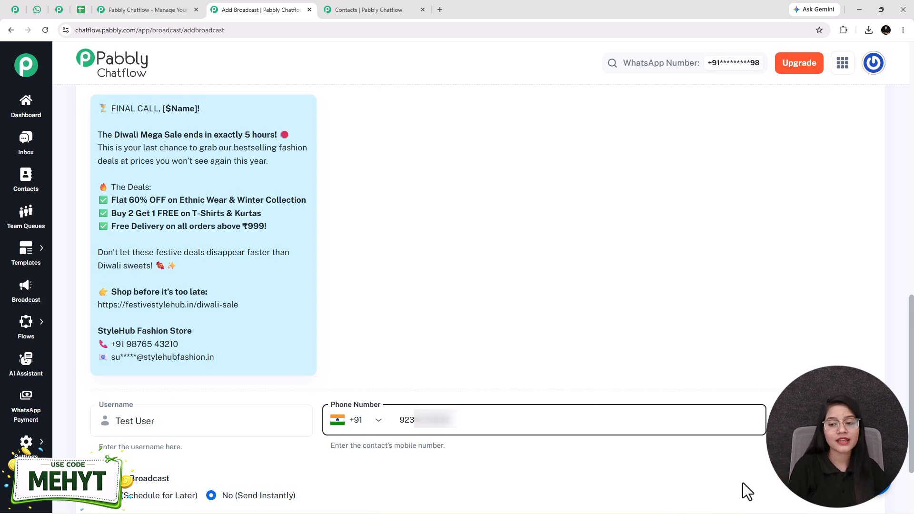
{"action": "left_click", "coordinate": [819, 421]}
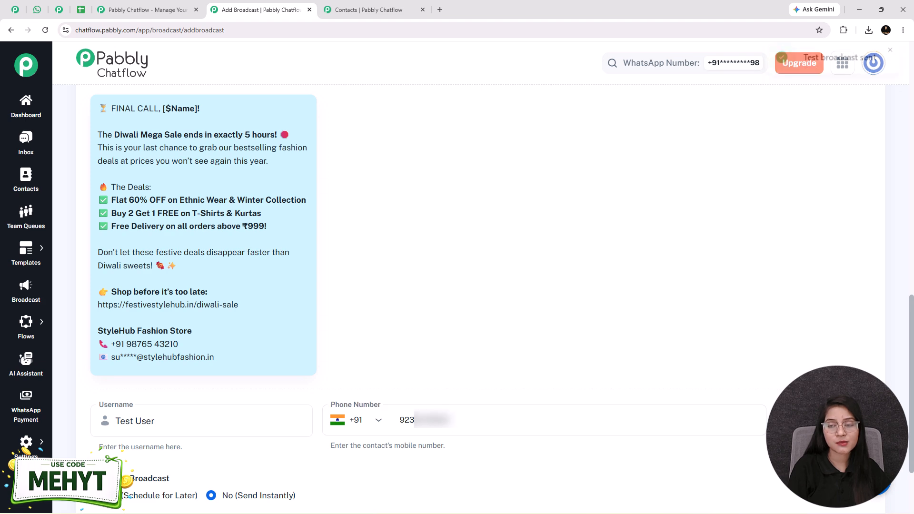
{"action": "left_click_drag", "start_coordinate": [803, 75], "coordinate": [910, 87]}
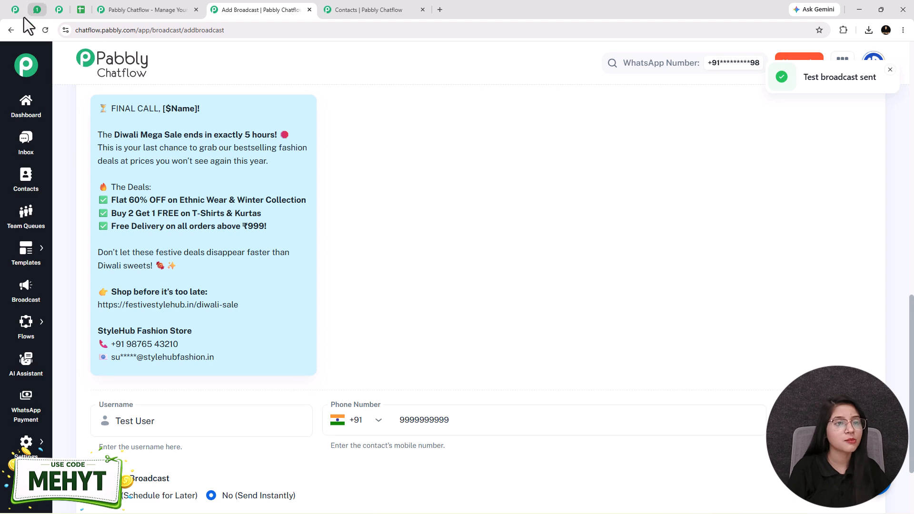
Switch to WhatsApp Web and check the personalised name and offer text in the received test message
{"action": "left_click", "coordinate": [36, 10]}
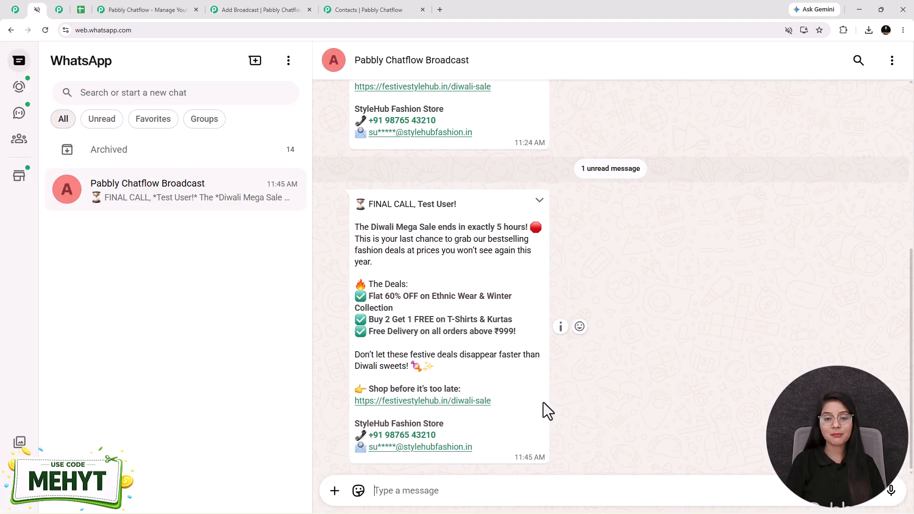
{"action": "left_click_drag", "start_coordinate": [420, 204], "coordinate": [455, 206]}
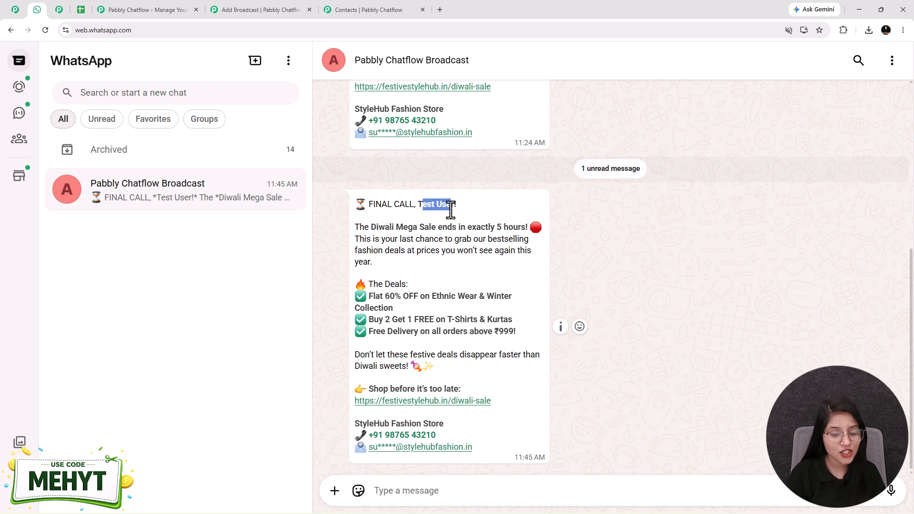
{"action": "left_click", "coordinate": [376, 305]}
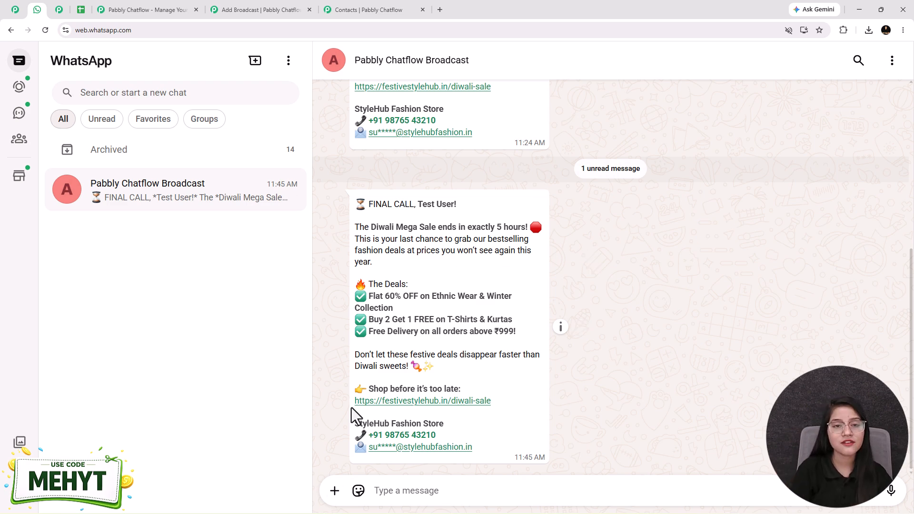
Return to the Chatflow broadcast form and review the Schedule Broadcast options
{"action": "left_click", "coordinate": [240, 7]}
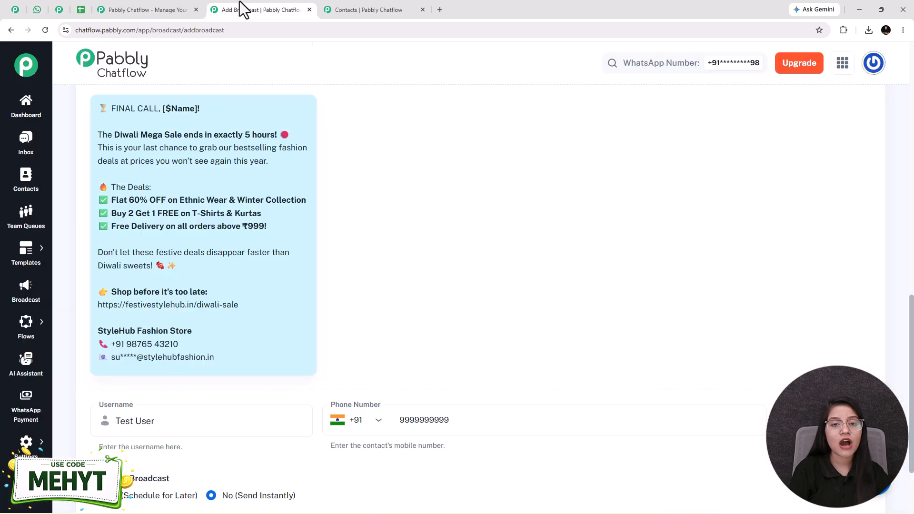
{"action": "scroll", "coordinate": [282, 262], "scroll_direction": "down", "scroll_amount": 3}
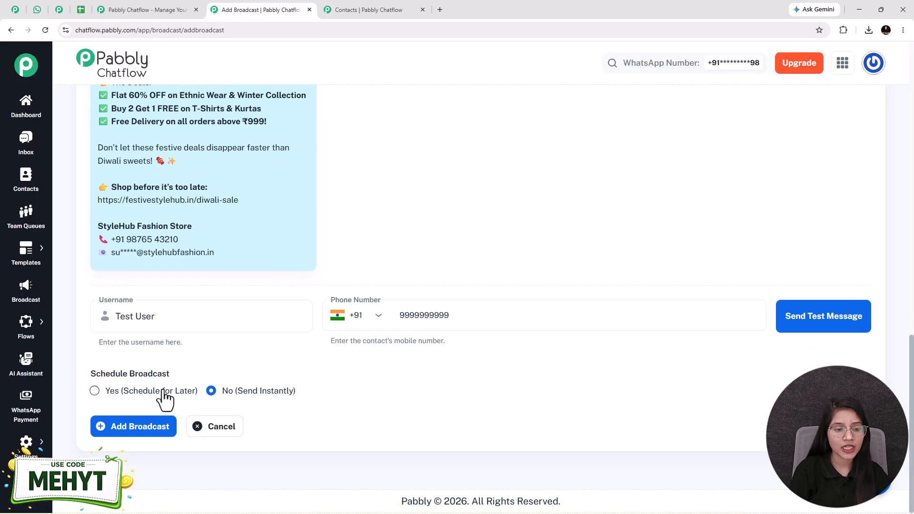
{"action": "left_click_drag", "start_coordinate": [204, 373], "coordinate": [183, 375]}
{"action": "left_click", "coordinate": [184, 376]}
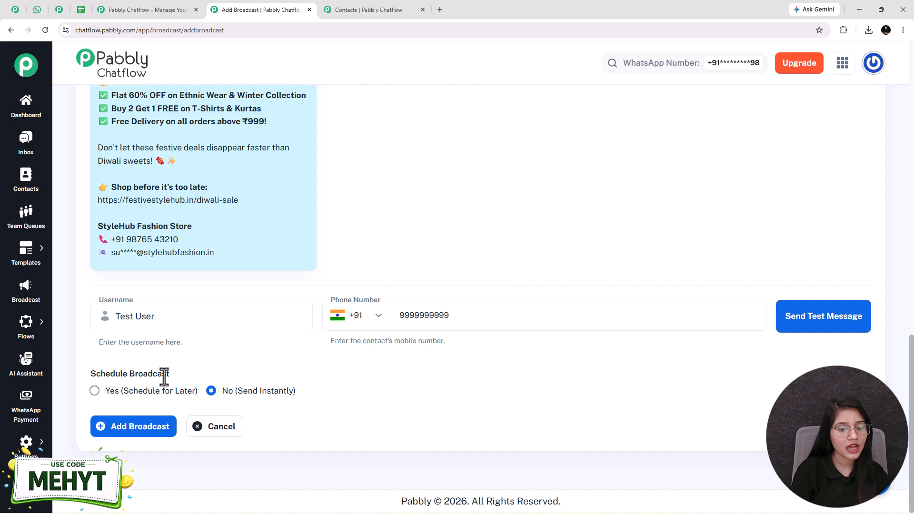
{"action": "scroll", "coordinate": [259, 190], "scroll_direction": "up", "scroll_amount": 3}
{"action": "scroll", "coordinate": [208, 367], "scroll_direction": "down", "scroll_amount": 3}
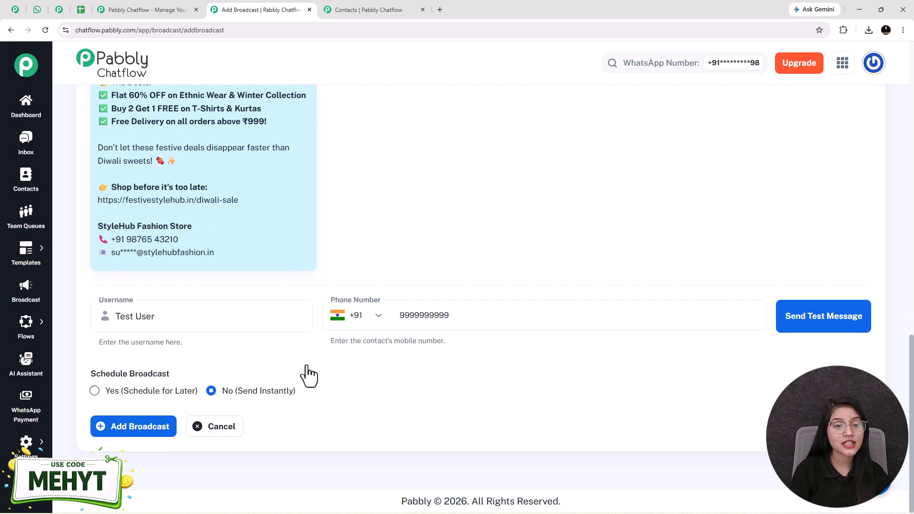
Look through the contact rows in the My Contacts spreadsheet in Google Sheets, then return to the broadcast form
{"action": "left_click", "coordinate": [89, 6]}
{"action": "scroll", "coordinate": [255, 316], "scroll_direction": "down", "scroll_amount": 10}
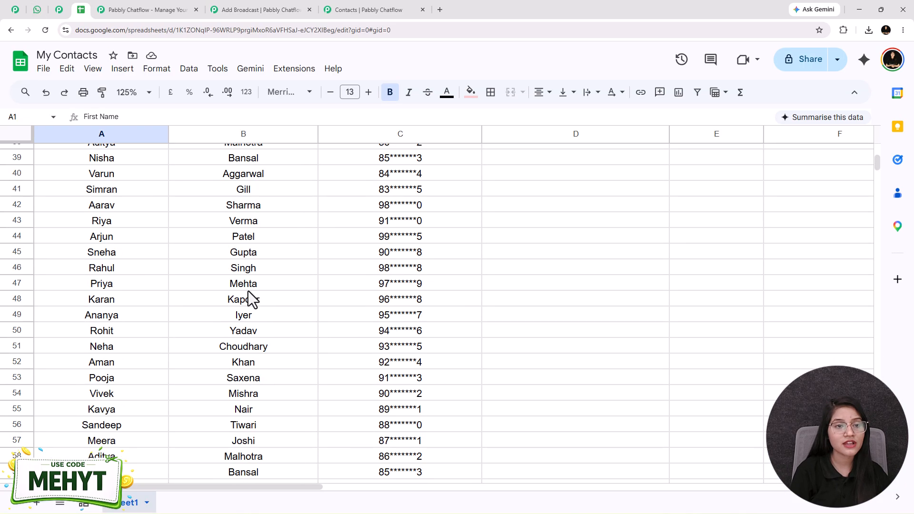
{"action": "left_click", "coordinate": [266, 7]}
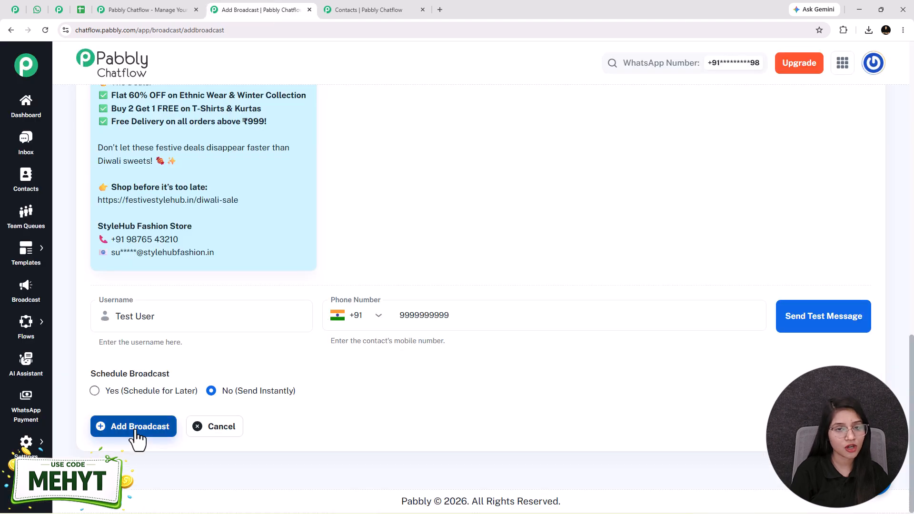
Set the broadcast to be scheduled for later, on 05/25/2026 at 11:00 AM
{"action": "left_click_drag", "start_coordinate": [200, 371], "coordinate": [91, 365]}
{"action": "left_click", "coordinate": [87, 386]}
{"action": "left_click", "coordinate": [93, 391]}
{"action": "scroll", "coordinate": [91, 402], "scroll_direction": "down", "scroll_amount": 1}
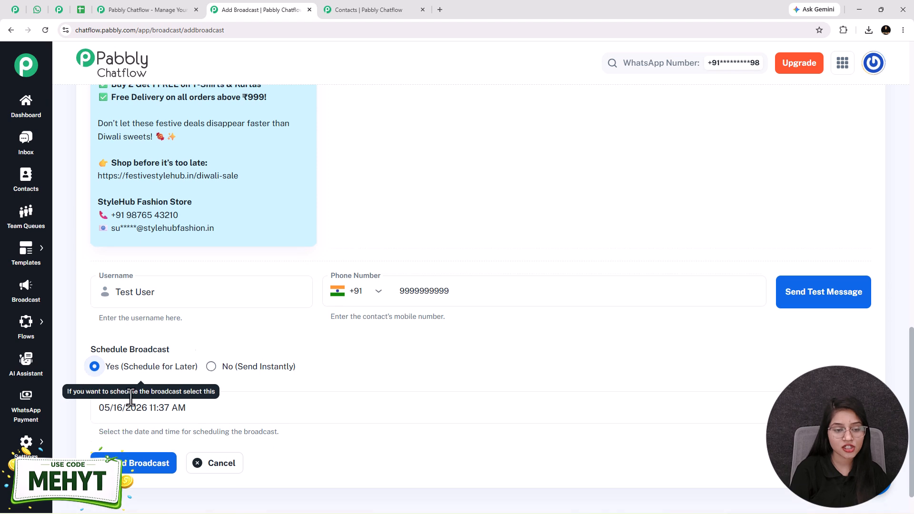
{"action": "left_click", "coordinate": [138, 385]}
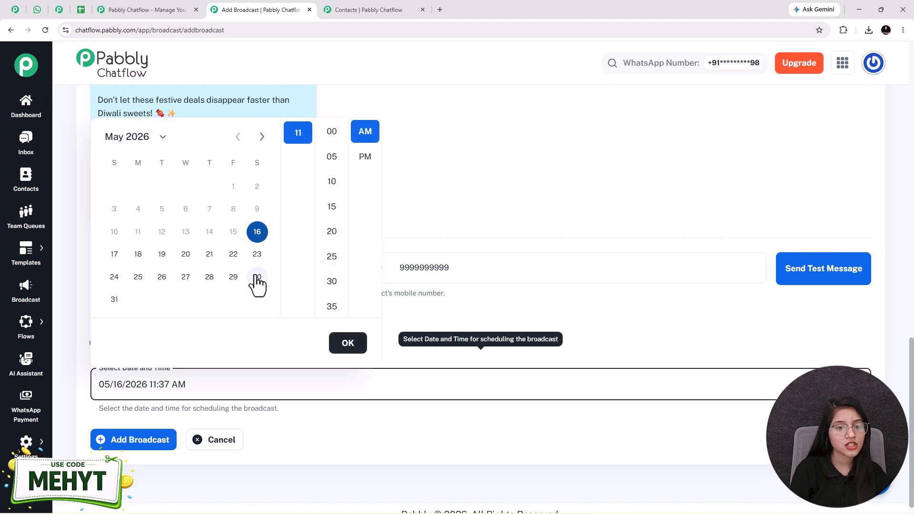
{"action": "left_click", "coordinate": [138, 277]}
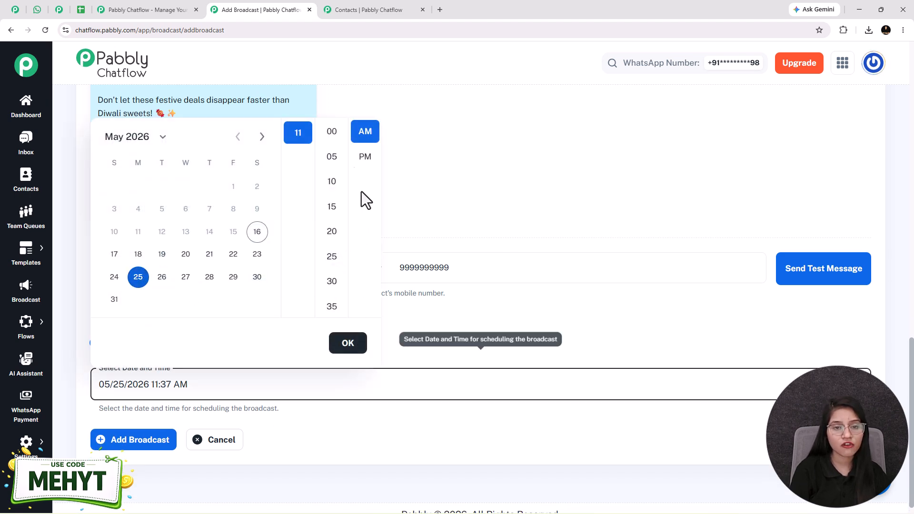
{"action": "left_click", "coordinate": [331, 131]}
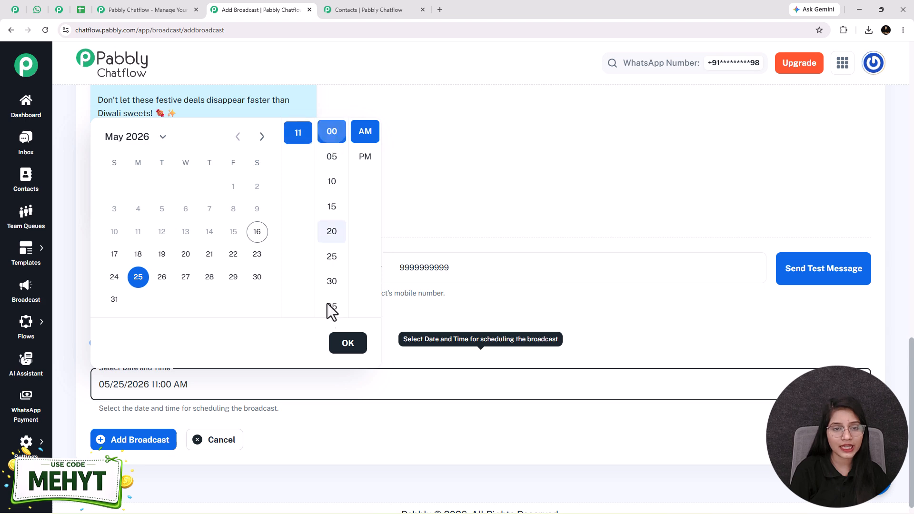
{"action": "left_click", "coordinate": [348, 343]}
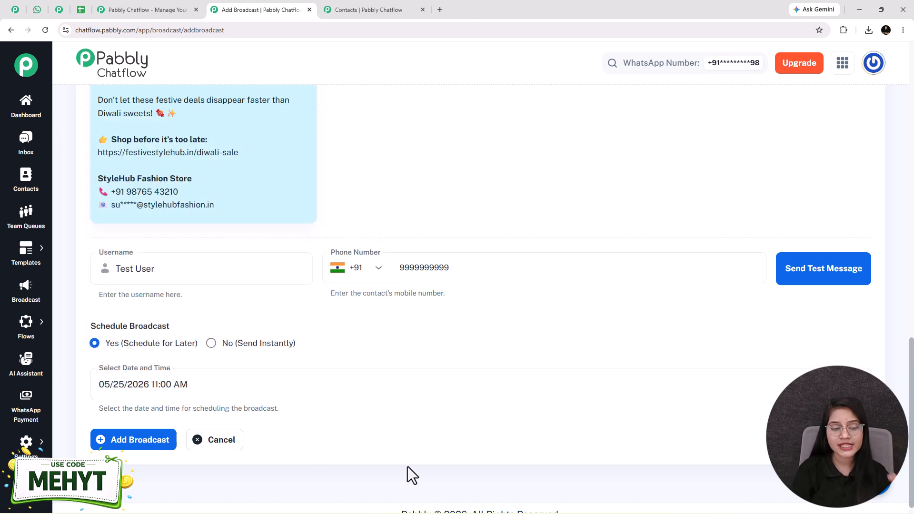
Review the completed broadcast form, from the message template down to the schedule settings
{"action": "scroll", "coordinate": [190, 376], "scroll_direction": "up", "scroll_amount": 5}
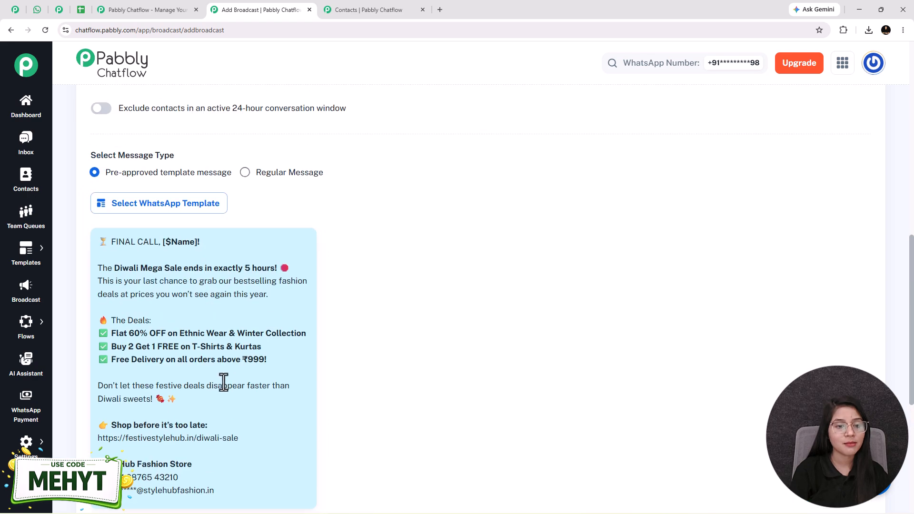
{"action": "scroll", "coordinate": [229, 376], "scroll_direction": "up", "scroll_amount": 10}
{"action": "scroll", "coordinate": [124, 367], "scroll_direction": "down", "scroll_amount": 15}
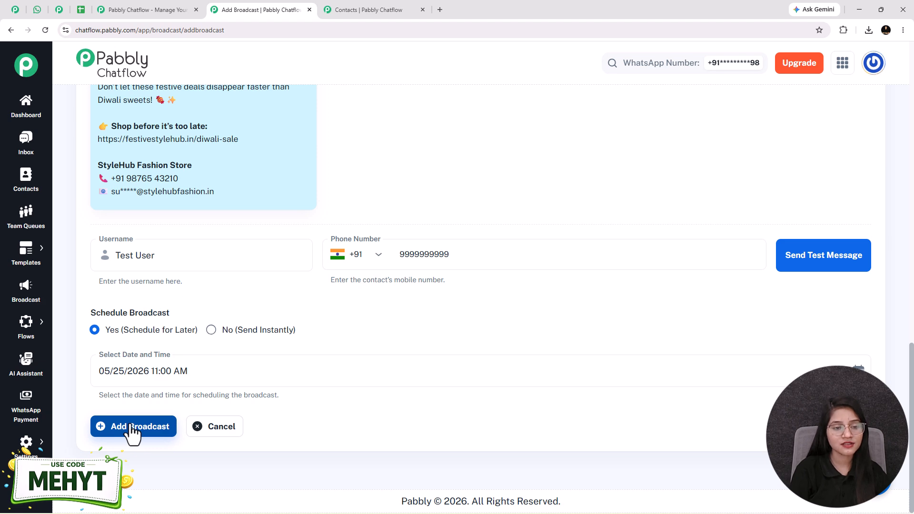
Add the scheduled broadcast and check the festival_offer_broadcast entry in the WhatsApp campaigns list
{"action": "left_click", "coordinate": [133, 428]}
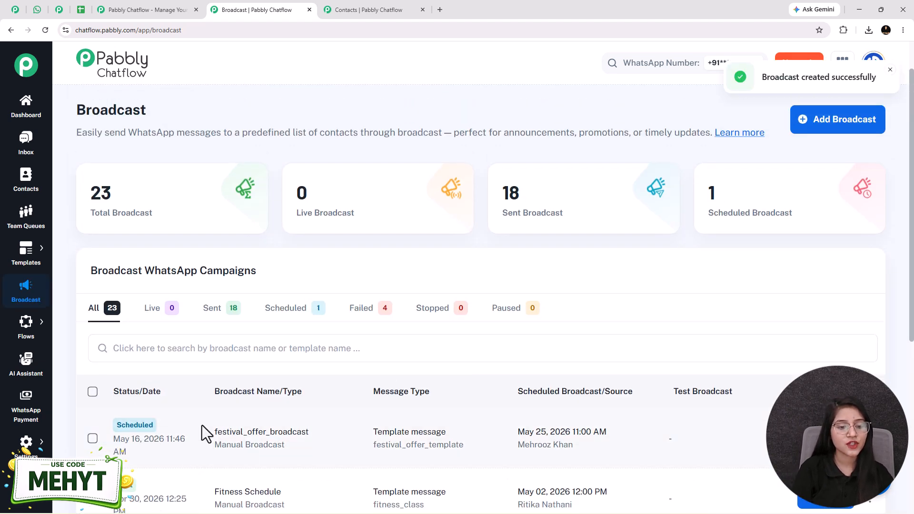
{"action": "left_click_drag", "start_coordinate": [204, 425], "coordinate": [325, 448]}
{"action": "left_click_drag", "start_coordinate": [382, 461], "coordinate": [381, 461]}
{"action": "left_click", "coordinate": [381, 461]}
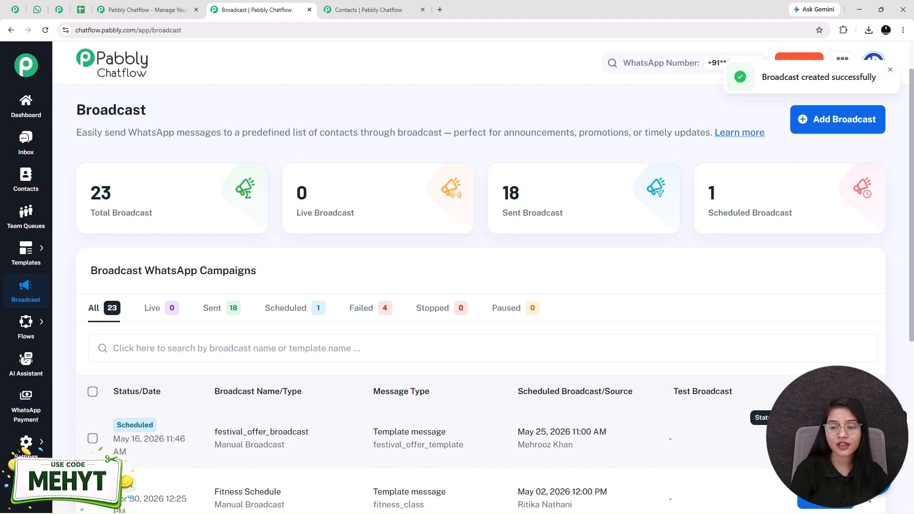
Review the delivery status categories in the festival_offer_broadcast report, and return to the open Pabbly Chatflow product page
{"action": "left_click", "coordinate": [760, 436]}
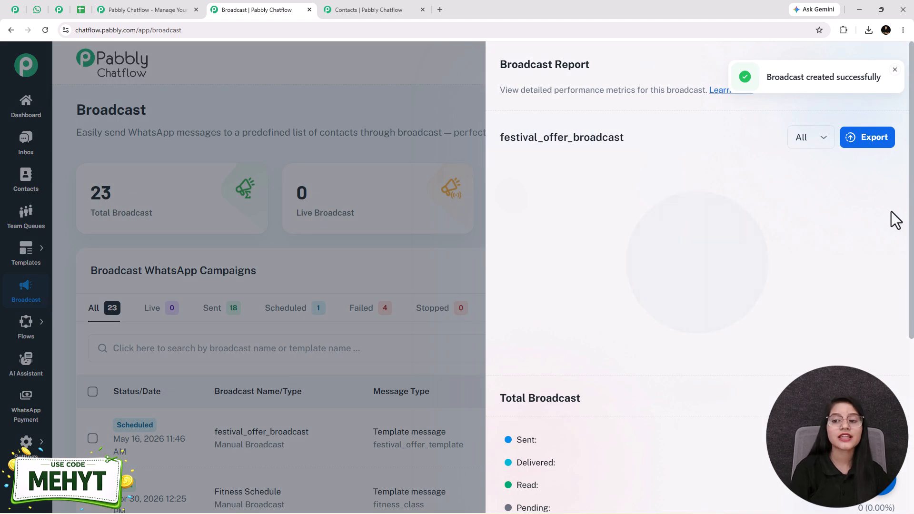
{"action": "scroll", "coordinate": [802, 255], "scroll_direction": "down", "scroll_amount": 4}
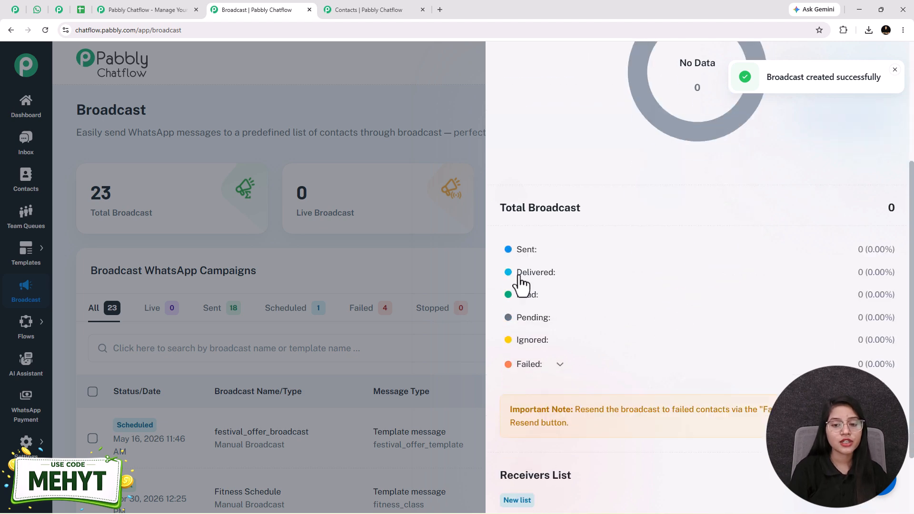
{"action": "left_click_drag", "start_coordinate": [504, 249], "coordinate": [560, 334]}
{"action": "left_click", "coordinate": [560, 334]}
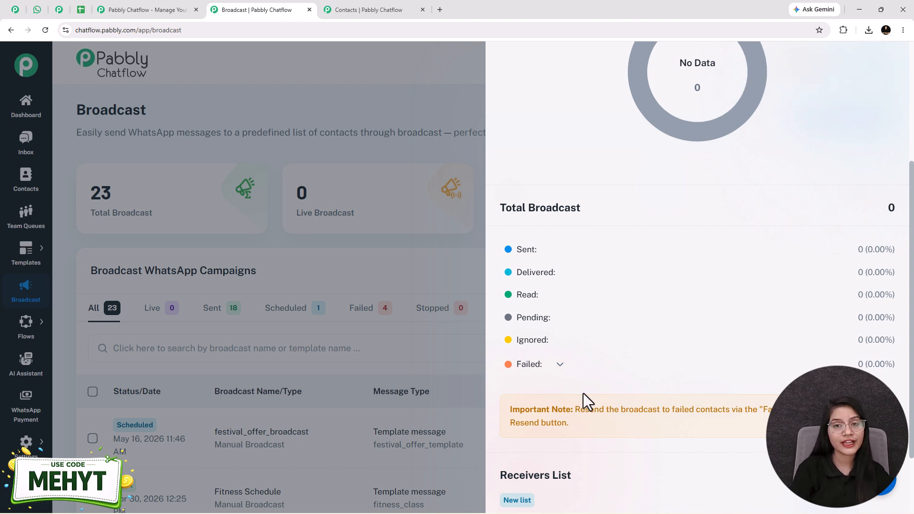
{"action": "key", "text": "Escape"}
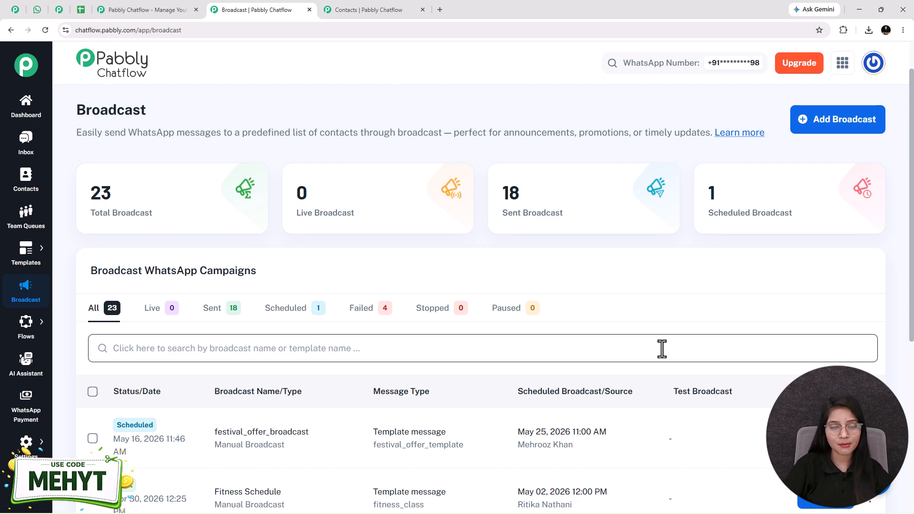
{"action": "left_click", "coordinate": [162, 10]}
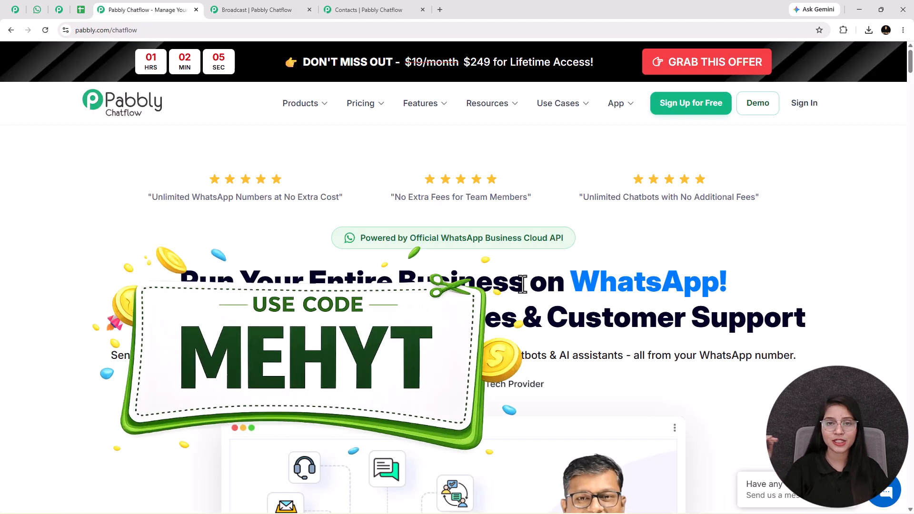